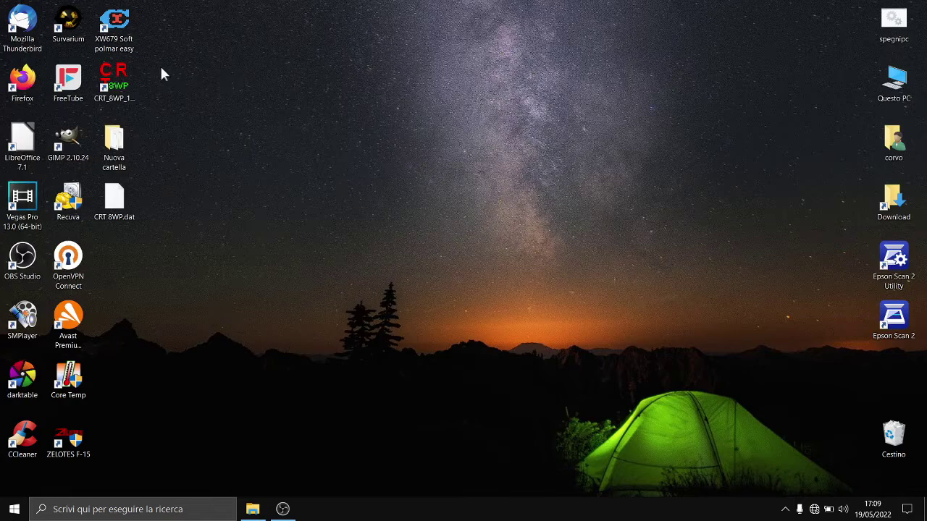
Step: Launch the CRT-8WP radio programming software from the desktop
double_click(127, 88)
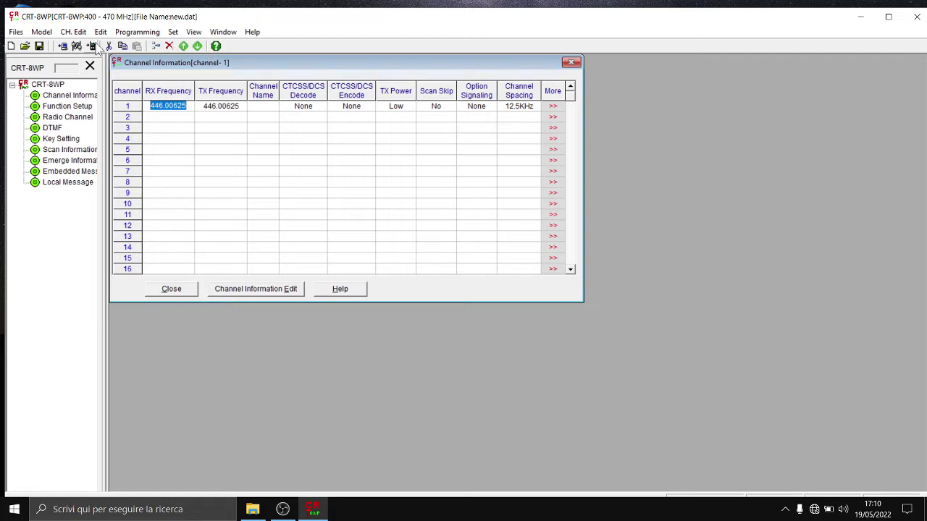
click(16, 32)
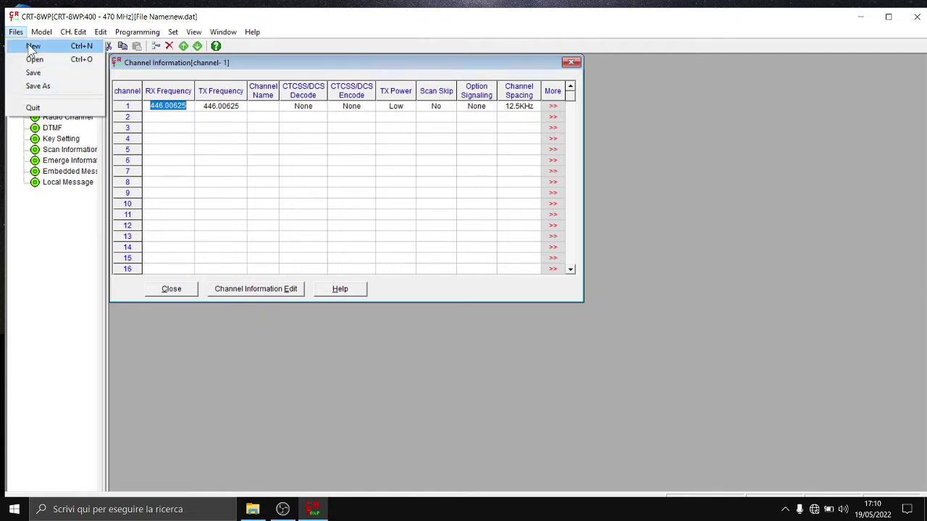
mouse_move(40, 34)
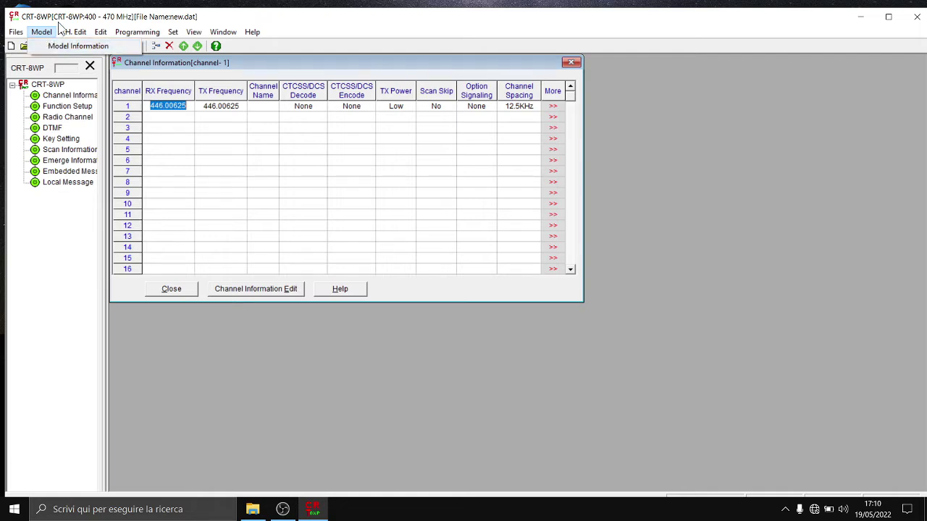
mouse_move(74, 33)
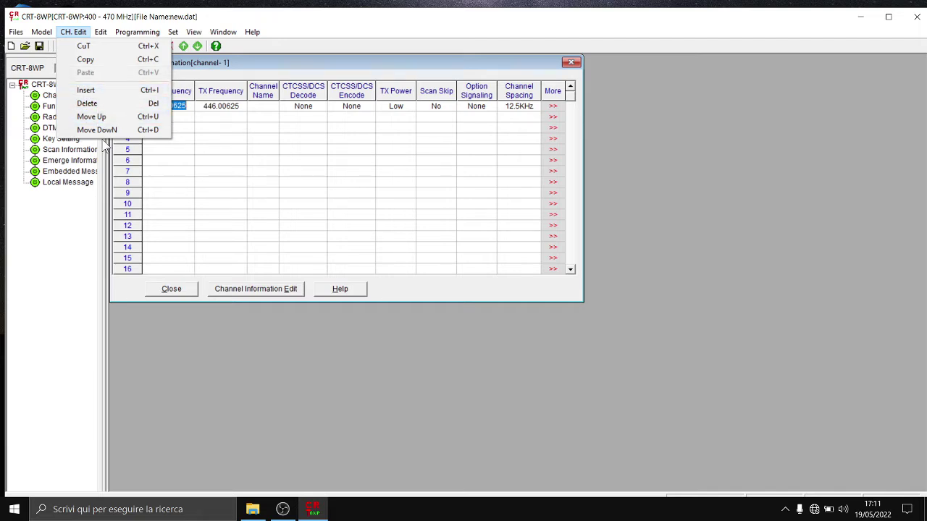
mouse_move(105, 35)
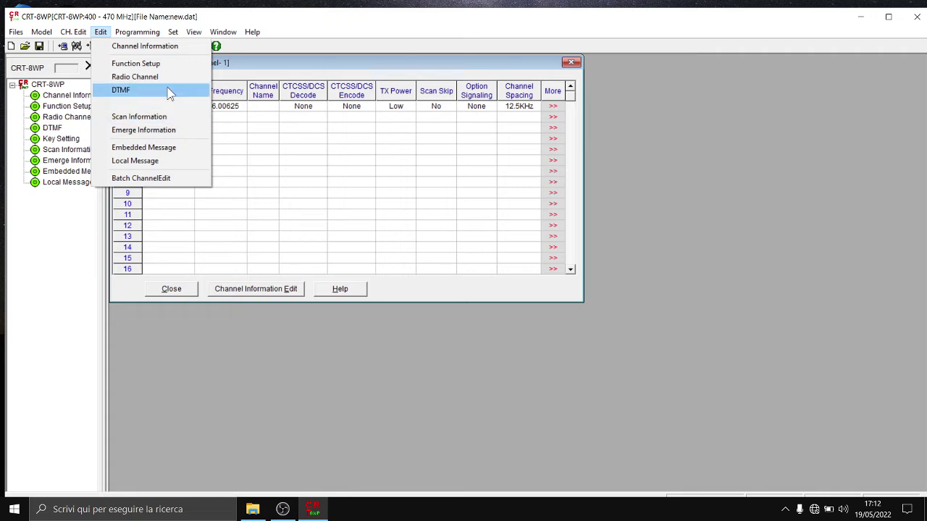
Step: View the language modes offered in the Language Setting dialog and close it
mouse_move(149, 36)
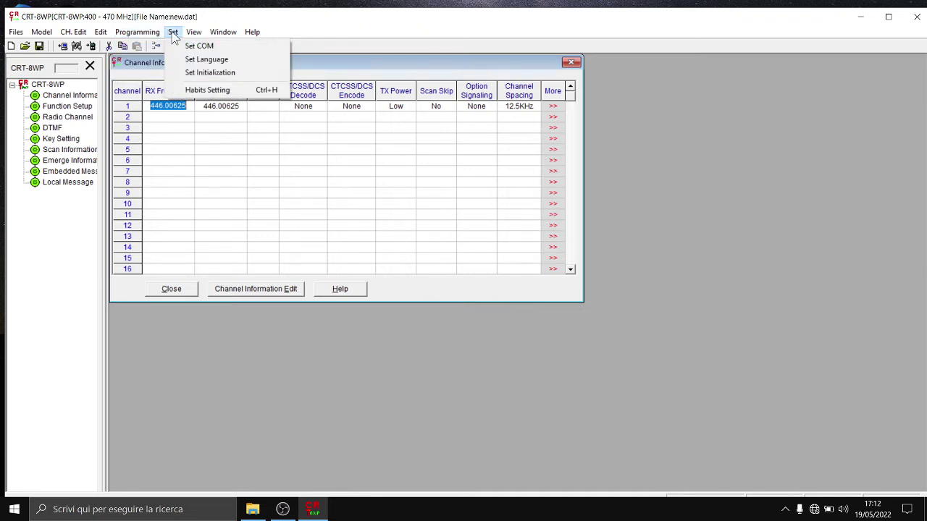
click(210, 60)
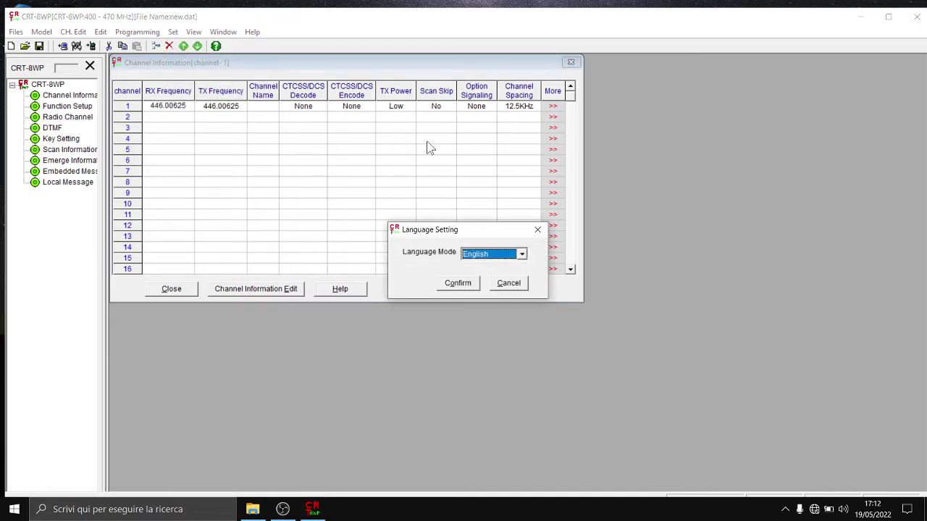
click(521, 254)
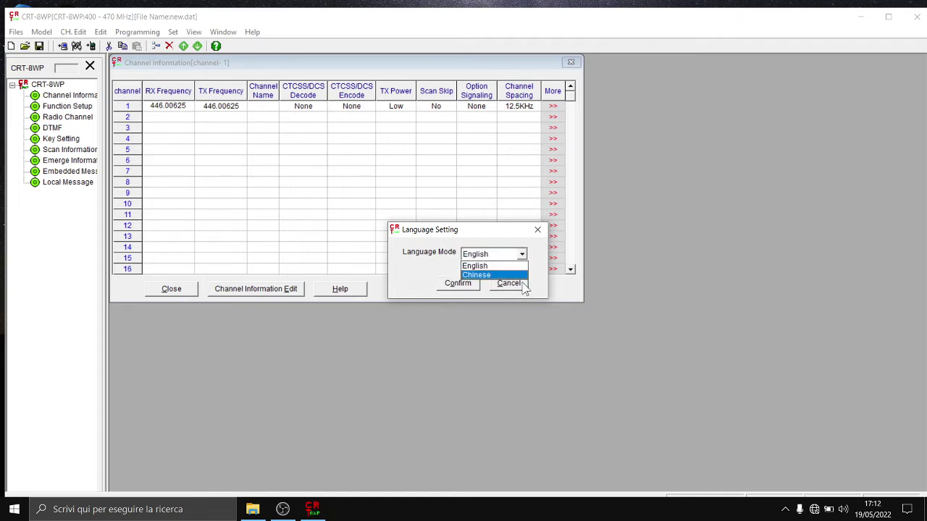
click(524, 286)
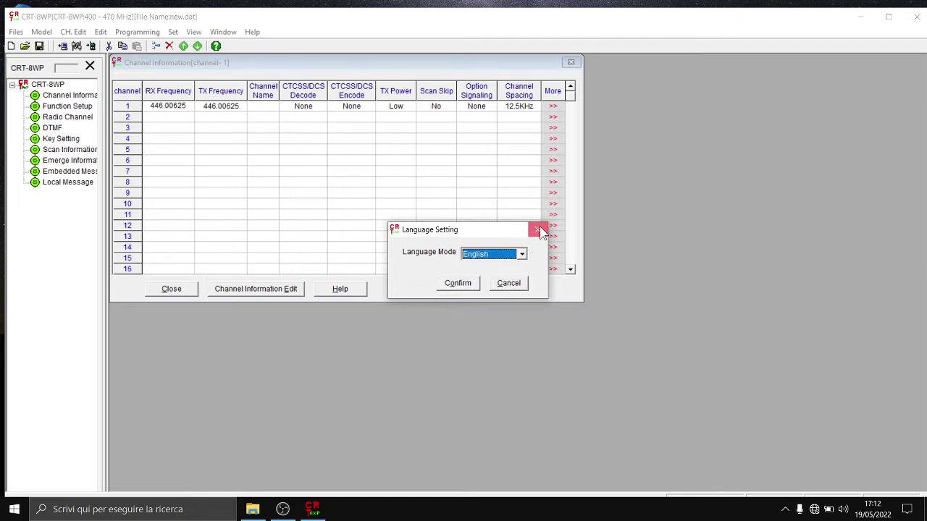
click(539, 230)
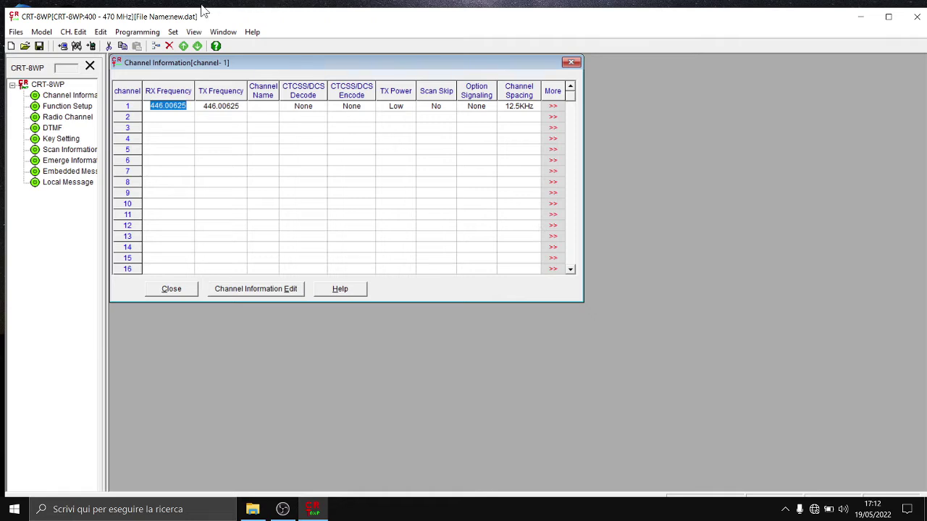
Step: Start the initialization without saving the current file and cancel it before the data is cleared
click(173, 34)
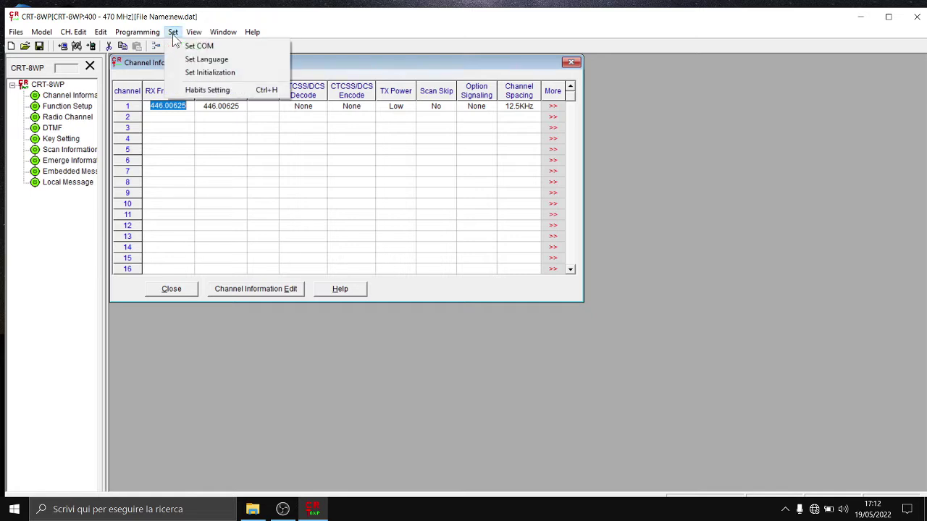
click(214, 74)
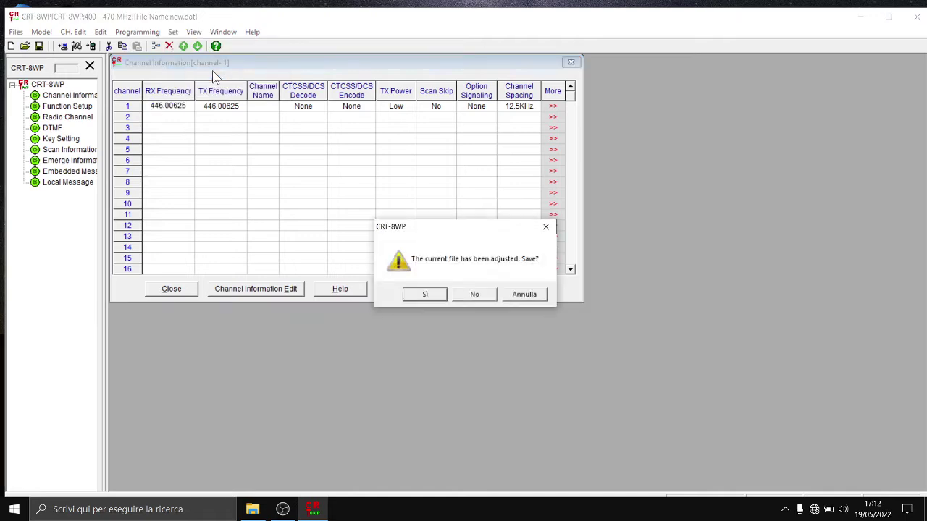
click(474, 294)
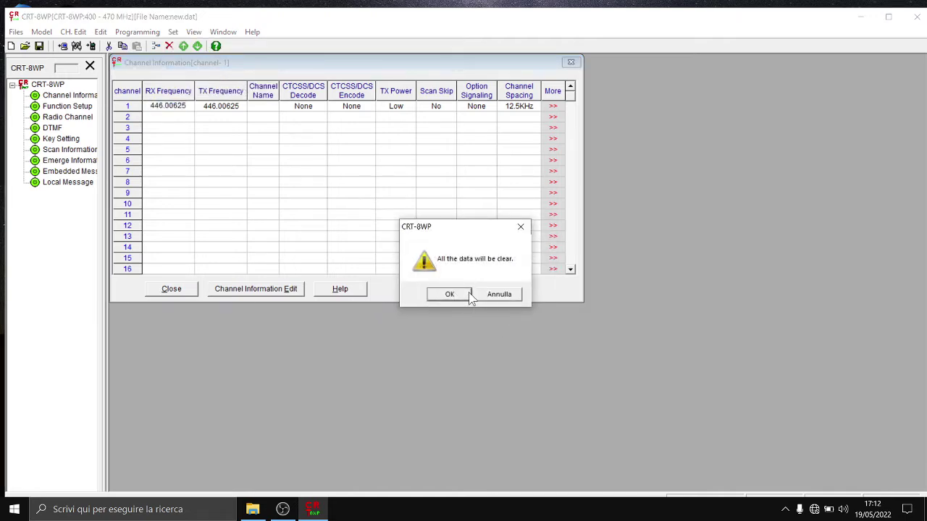
click(506, 297)
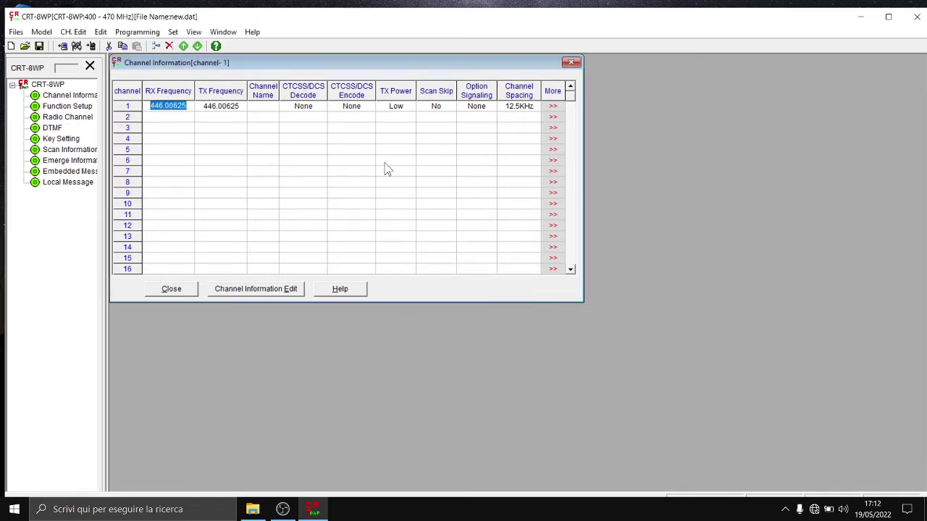
click(196, 33)
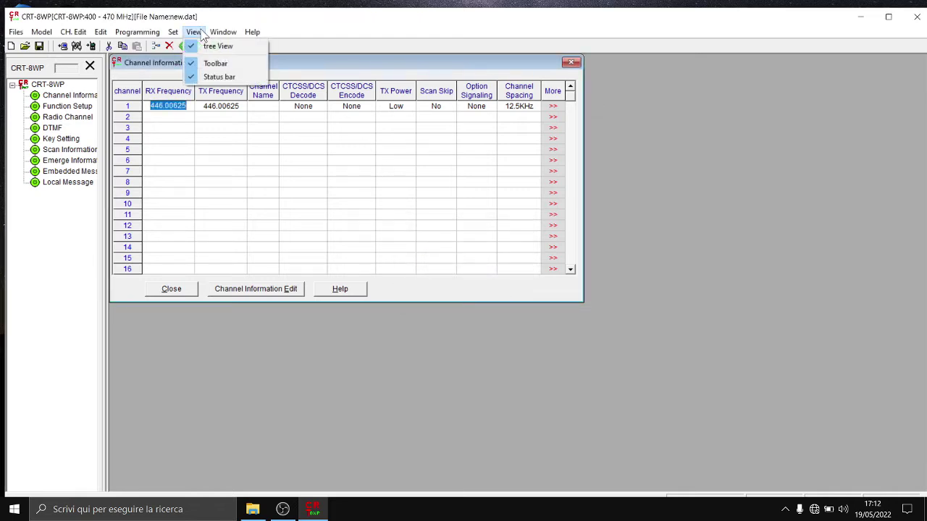
key(Down)
key(Down)
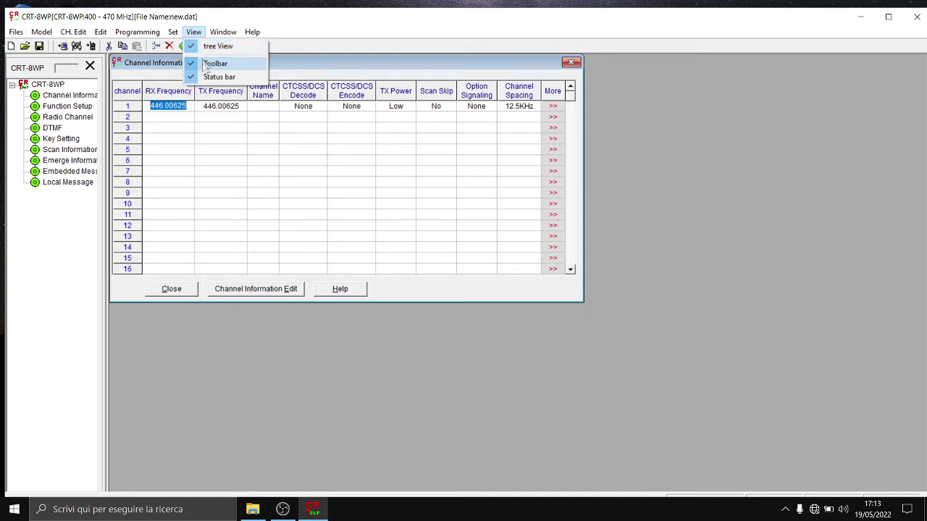
key(Right)
mouse_move(195, 36)
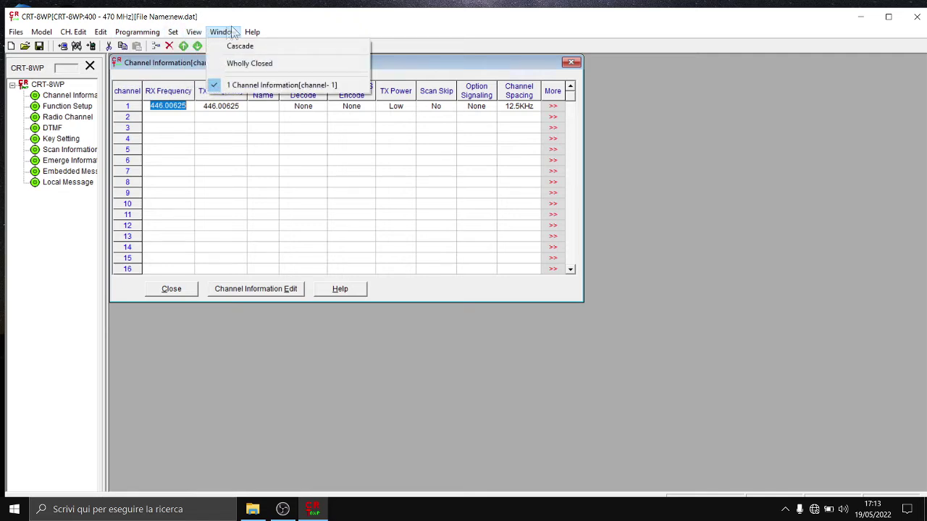
mouse_move(254, 34)
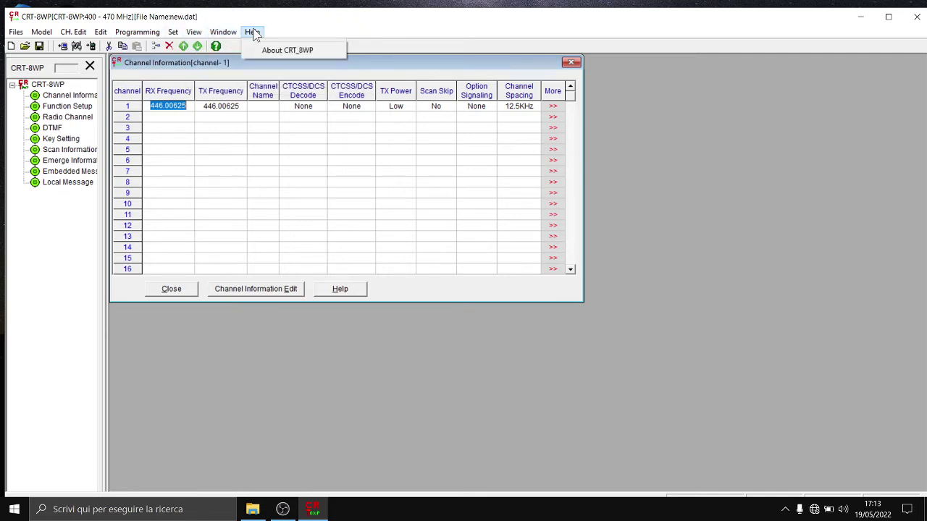
click(365, 8)
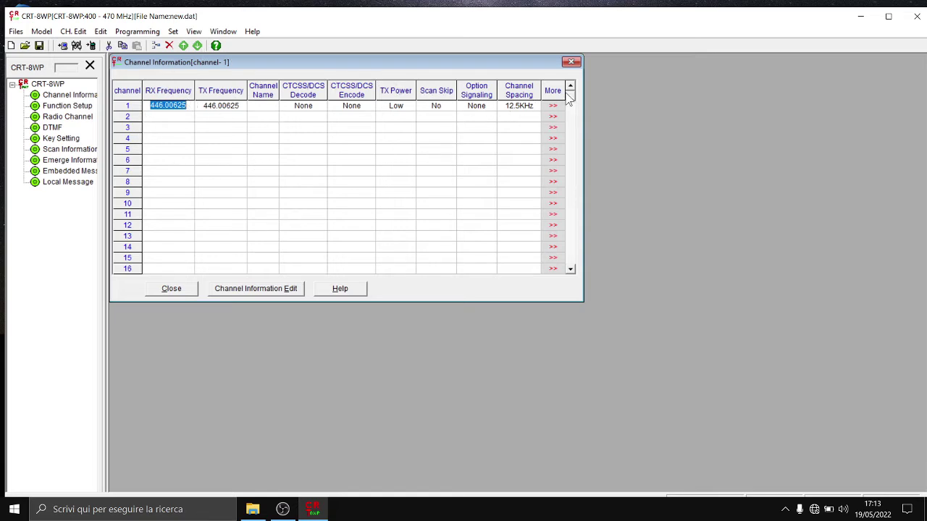
Step: Try the channel names PMR1 and RRM on channel 1, clearing the name field after each one
drag(569, 96, 578, 262)
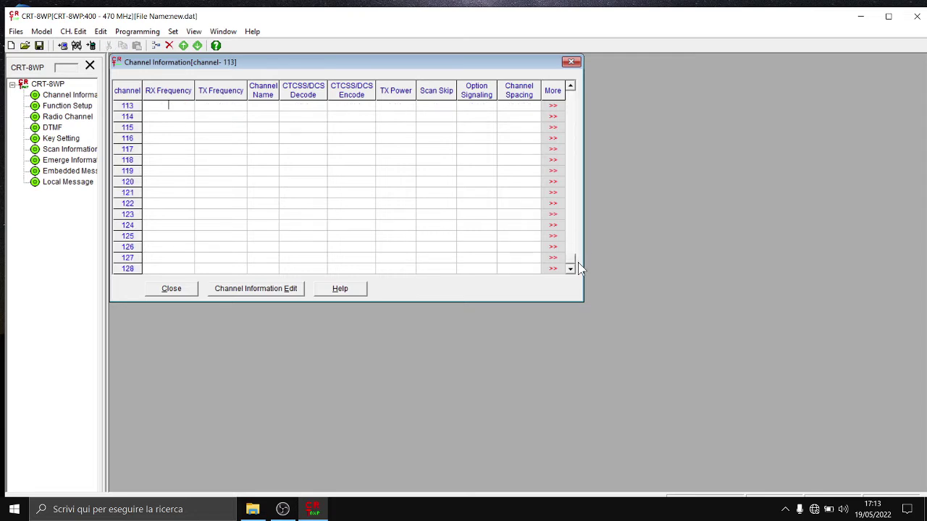
drag(570, 265, 565, 95)
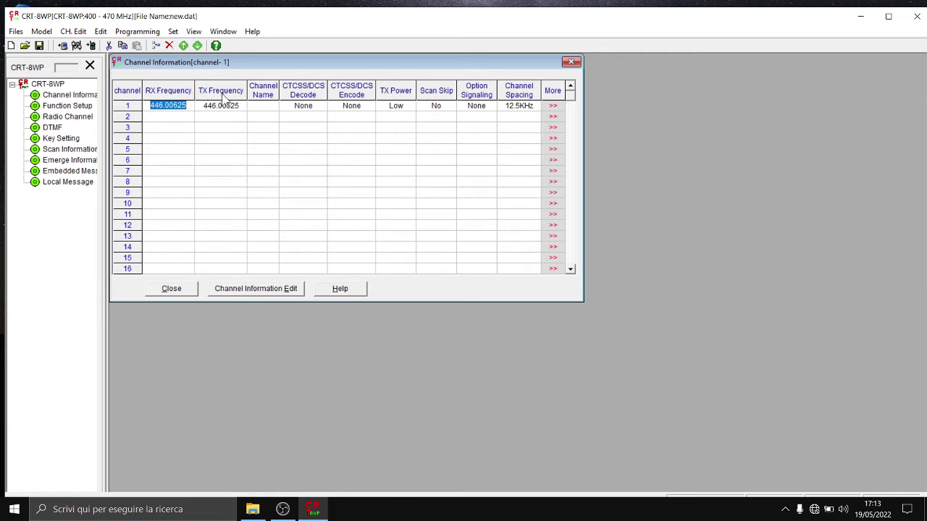
click(262, 106)
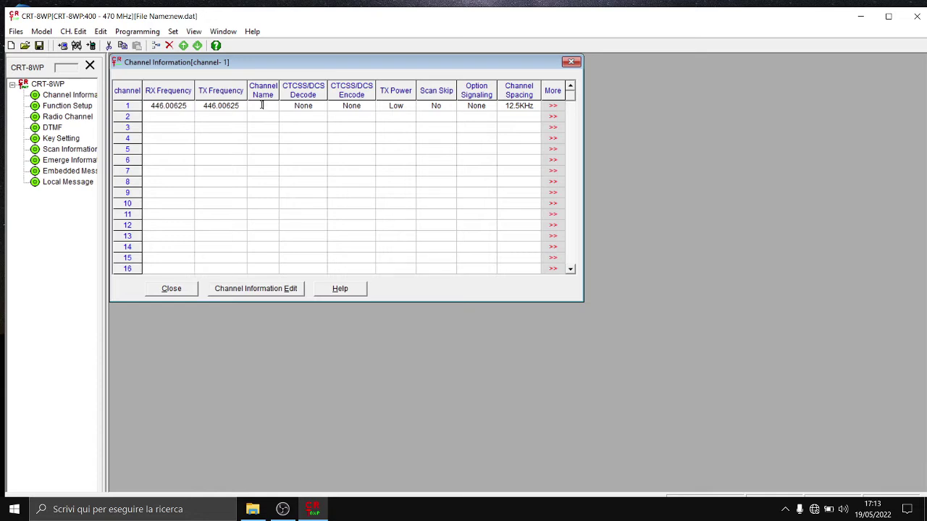
text(PMR1)
key(BackSpace)
key(BackSpace)
key(BackSpace)
key(BackSpace)
text(RRM)
key(BackSpace)
key(BackSpace)
key(BackSpace)
Step: Examine the CTCSS tones offered for channel 1's CTCSS/DCS Decode, from 67.0 to 254.1
click(315, 108)
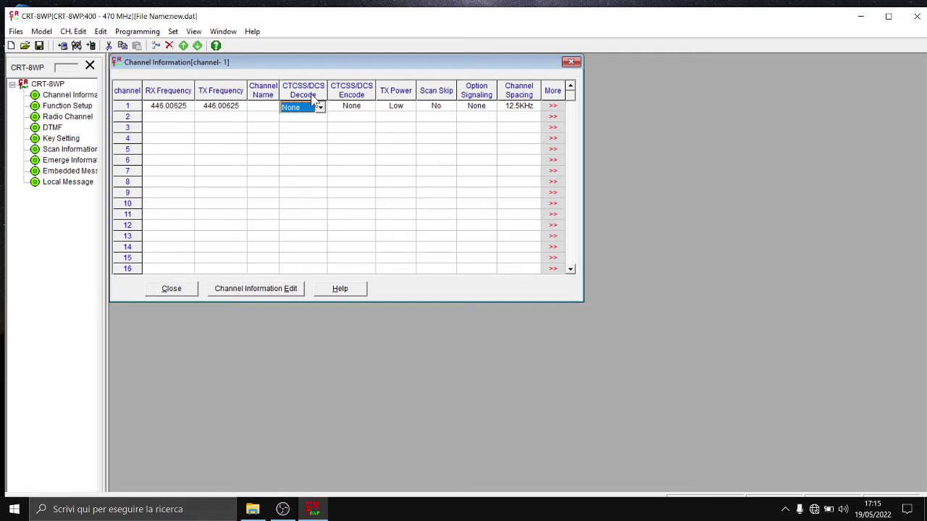
click(321, 108)
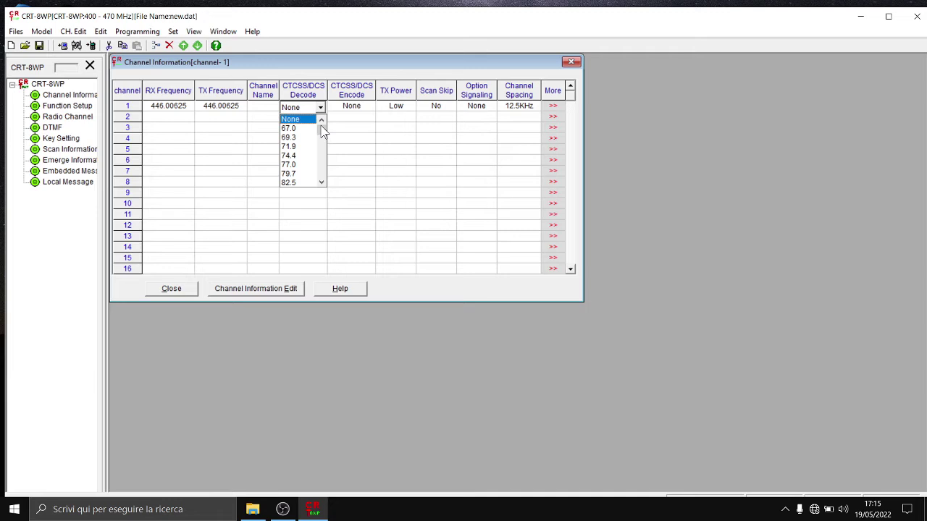
scroll(322, 126, down, 17)
scroll(323, 127, up, 17)
scroll(323, 137, down, 5)
scroll(323, 136, down, 6)
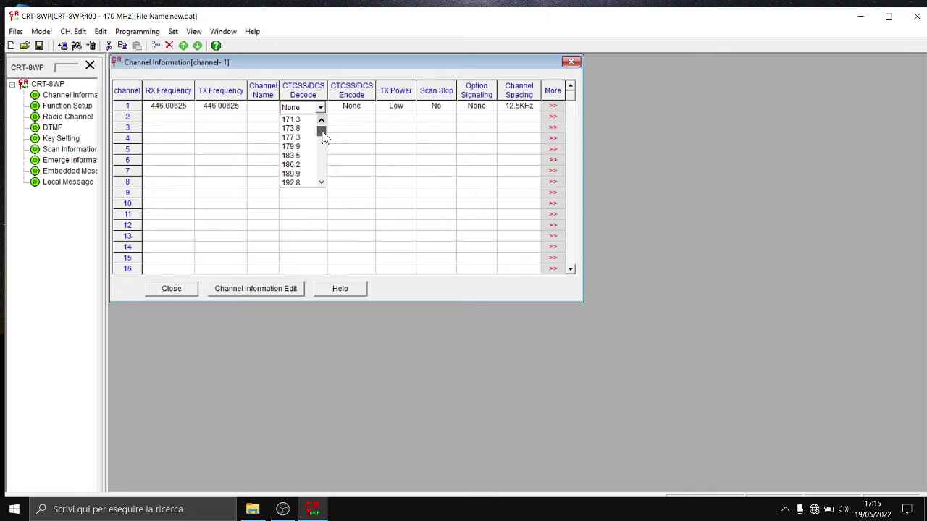
scroll(322, 137, down, 10)
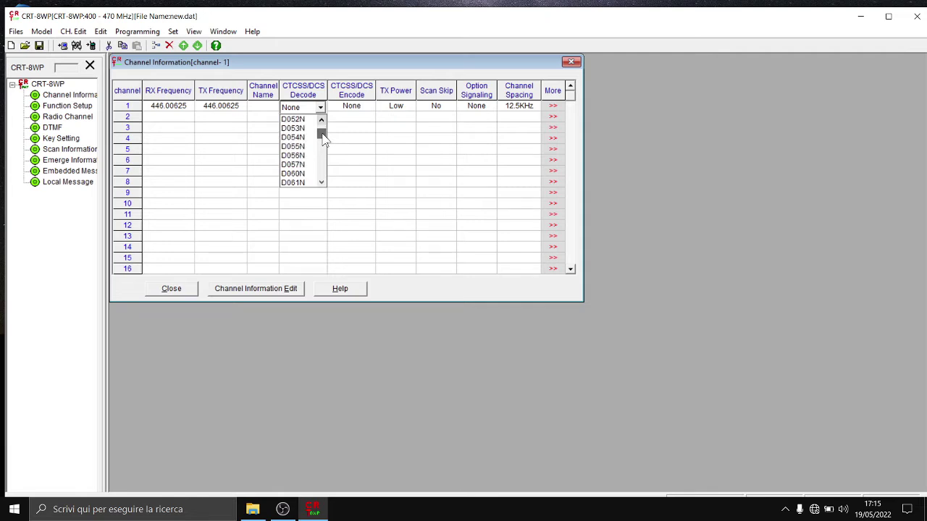
scroll(323, 122, up, 6)
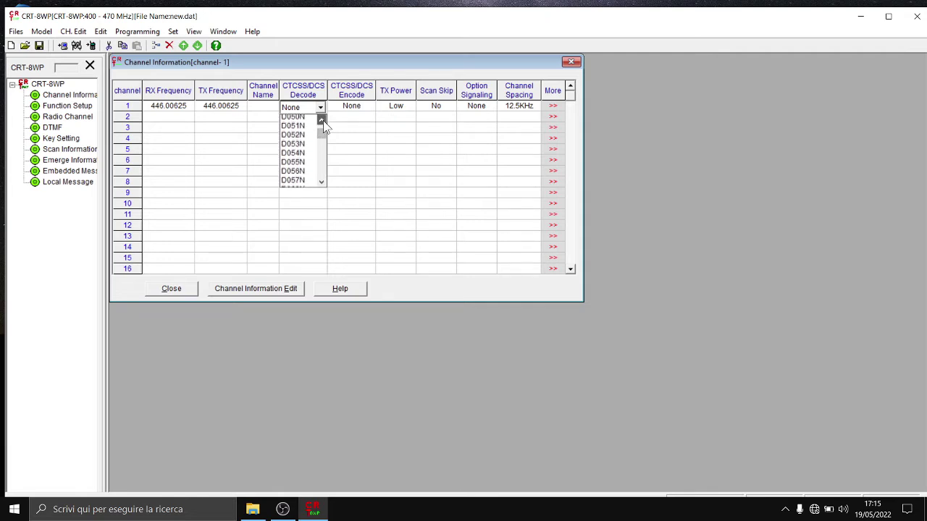
scroll(323, 121, up, 6)
scroll(323, 122, up, 10)
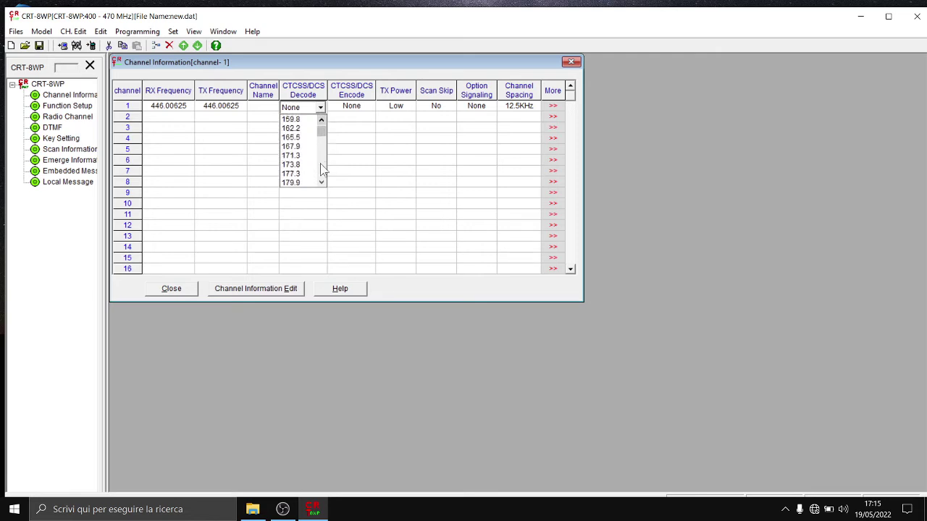
scroll(323, 183, down, 1)
scroll(323, 182, down, 15)
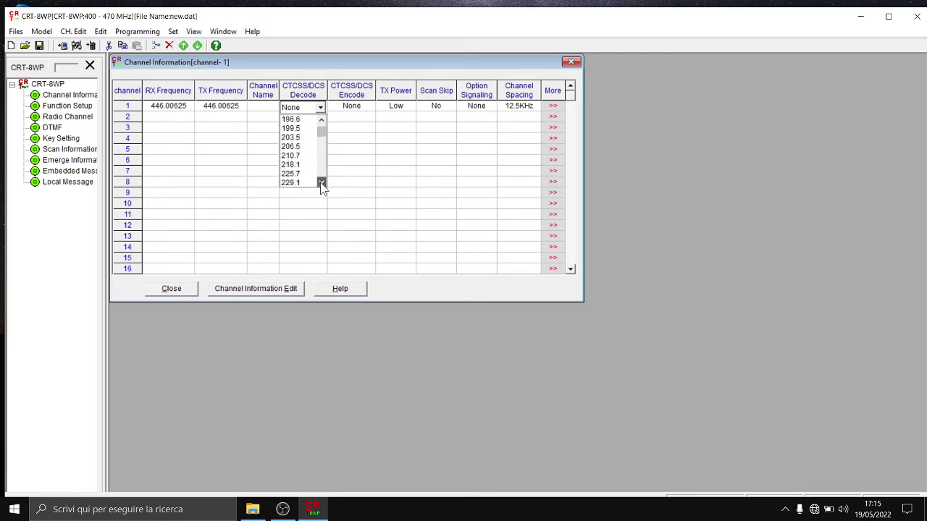
scroll(323, 183, down, 5)
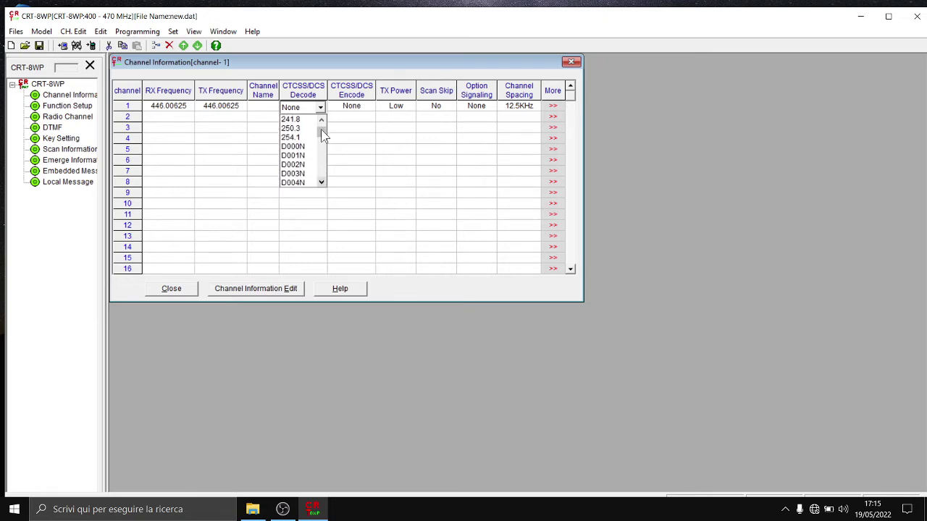
Step: Examine the N and I series DCS codes for channel 1's CTCSS/DCS Decode up to D777I and close the list
drag(320, 129, 325, 155)
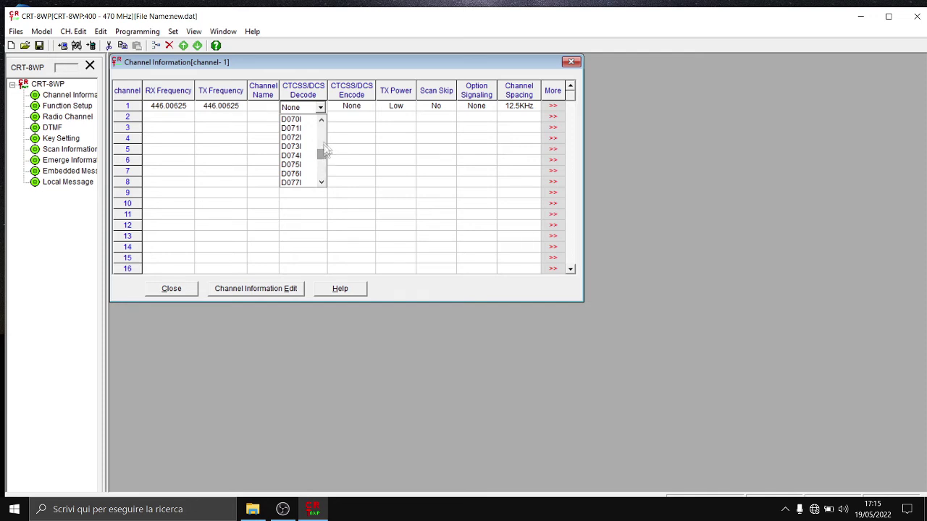
drag(322, 117, 322, 118)
drag(322, 117, 323, 134)
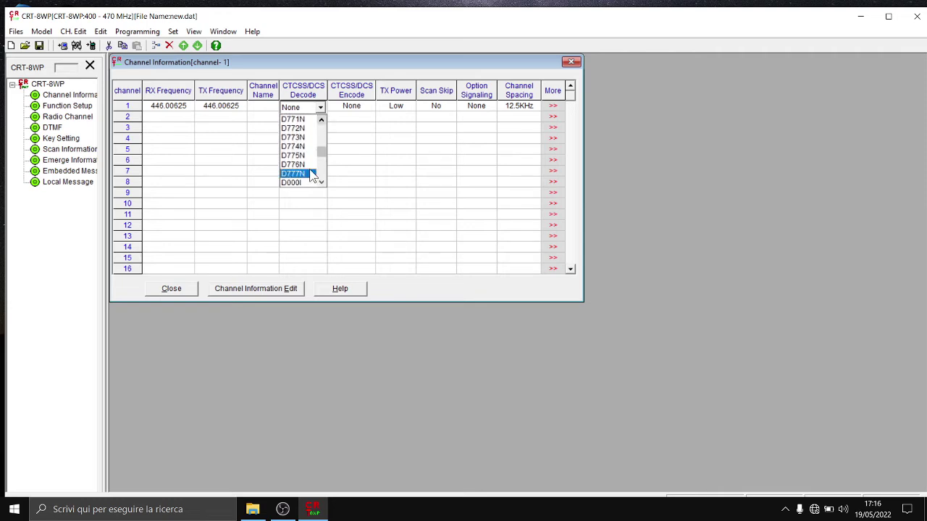
click(322, 181)
drag(325, 186, 325, 187)
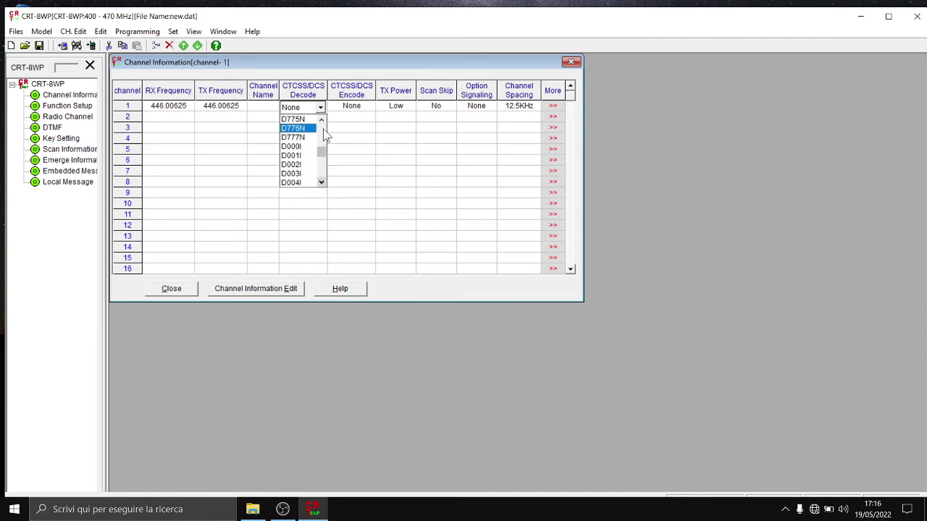
mouse_move(321, 182)
mouse_down()
mouse_move(322, 163)
mouse_move(321, 181)
mouse_up()
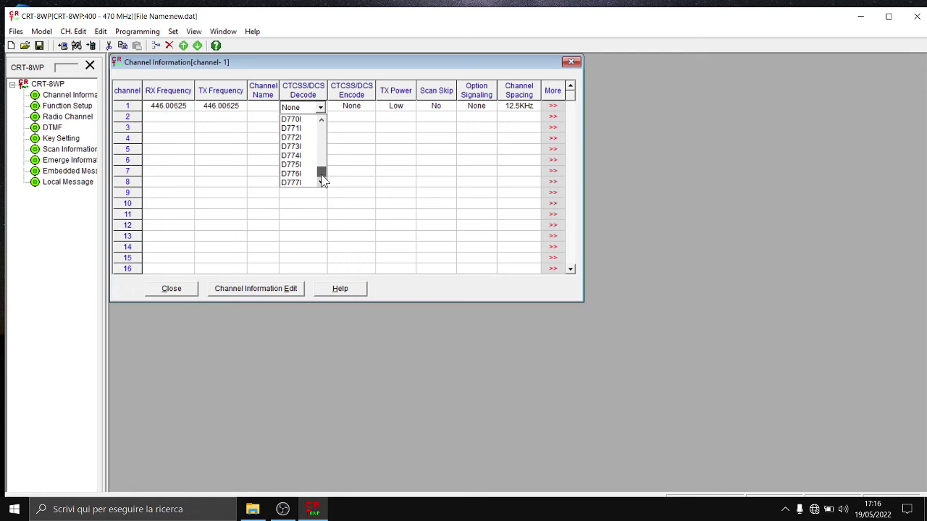
click(349, 109)
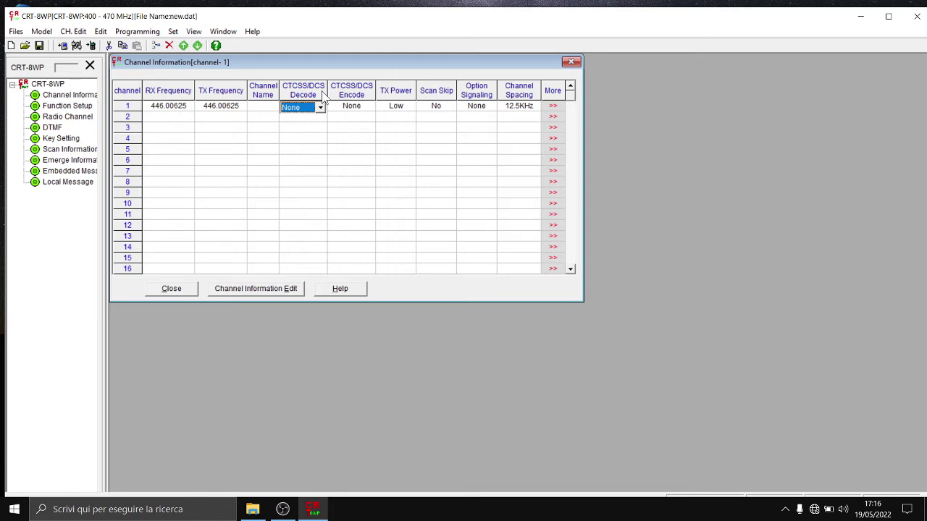
Step: Select channel 1's CTCSS/DCS Encode and examine the choices offered for its TX Power and Scan Skip
click(365, 108)
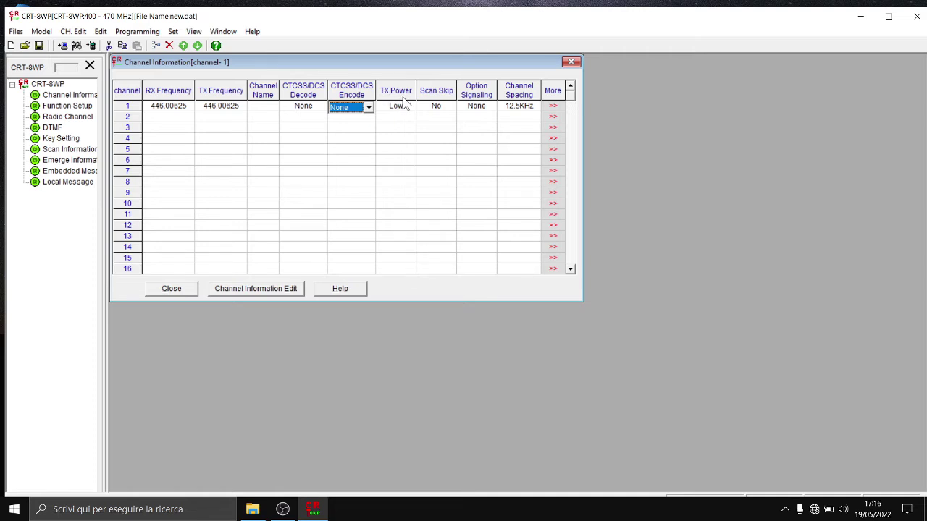
click(405, 109)
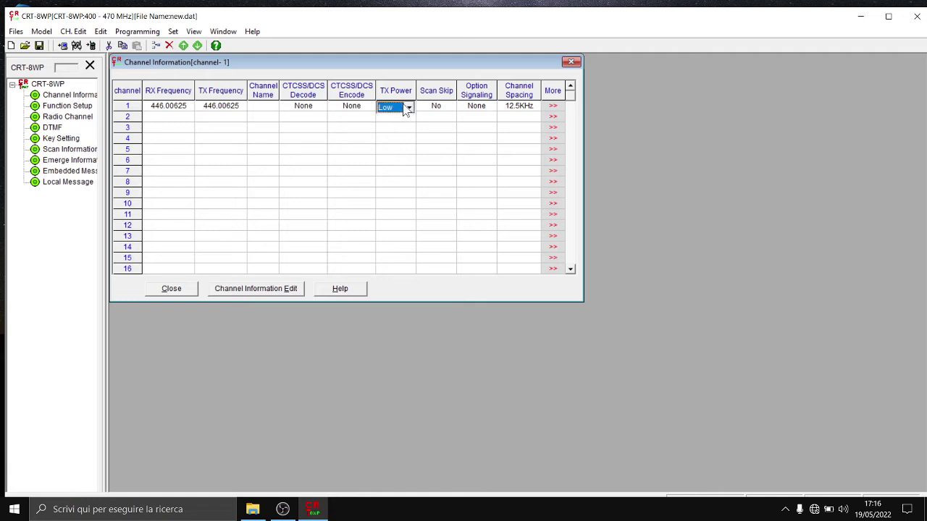
click(412, 108)
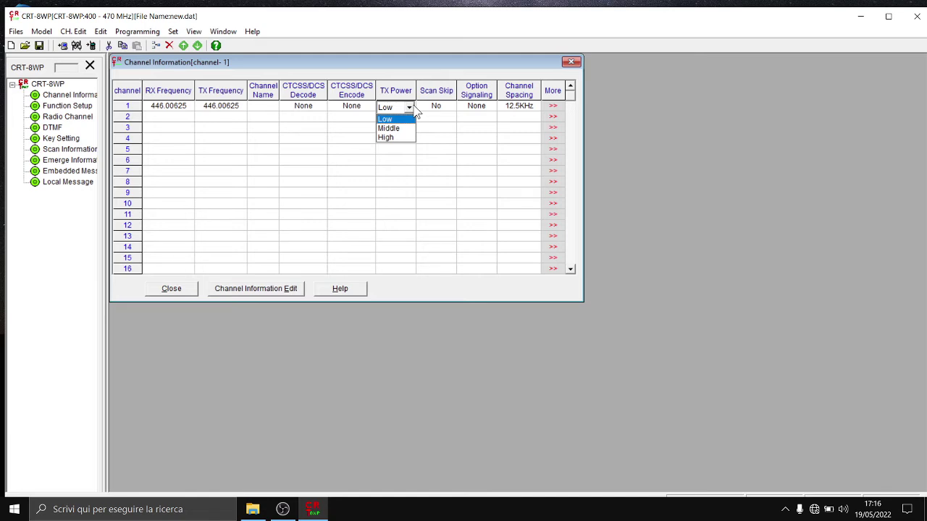
click(414, 106)
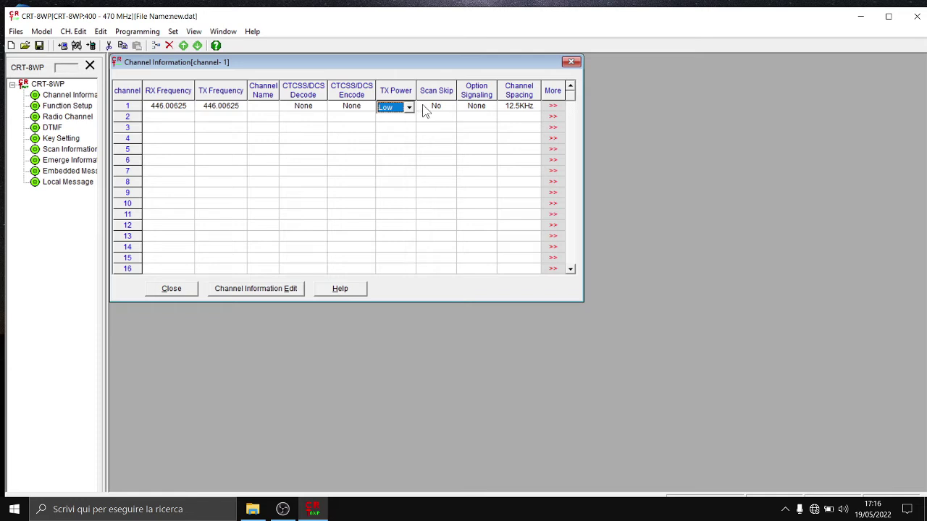
click(432, 108)
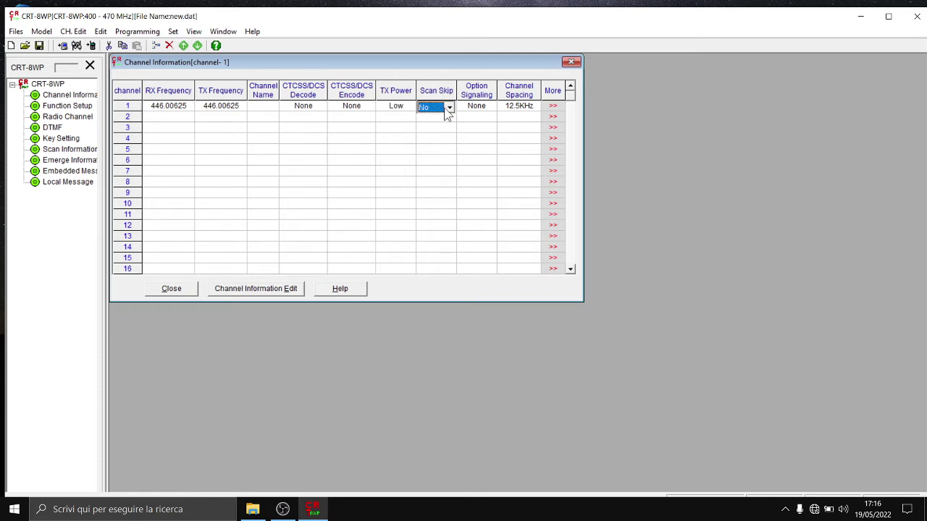
click(448, 108)
click(448, 109)
Step: Examine the choices offered for channel 1's Option Signaling and Channel Spacing
click(477, 107)
click(489, 108)
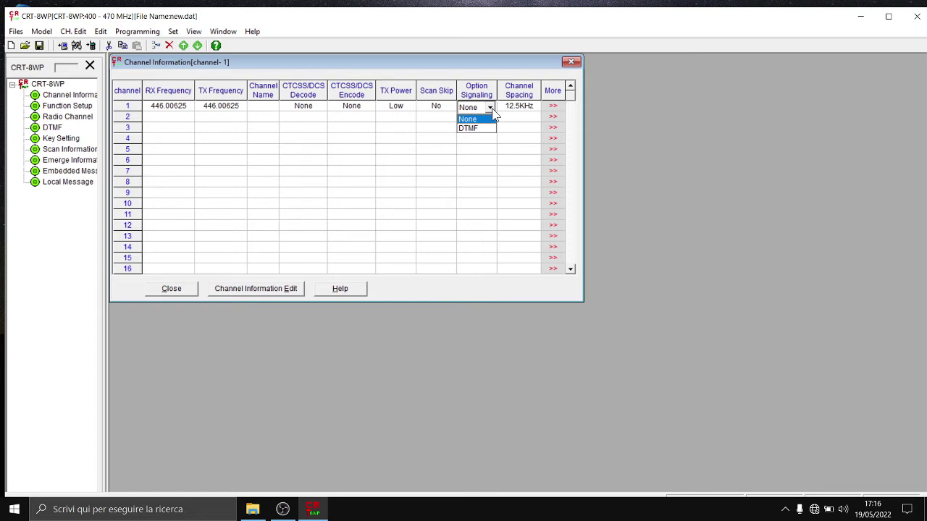
click(490, 108)
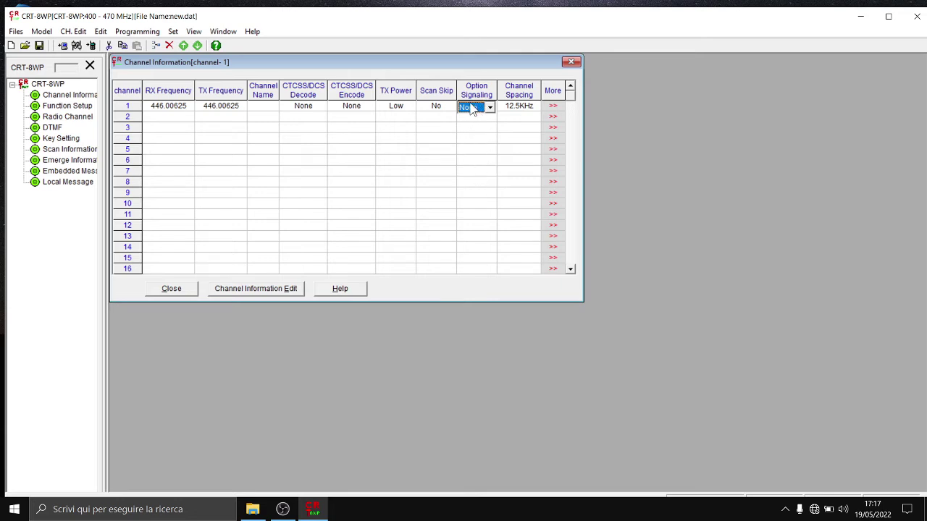
click(527, 110)
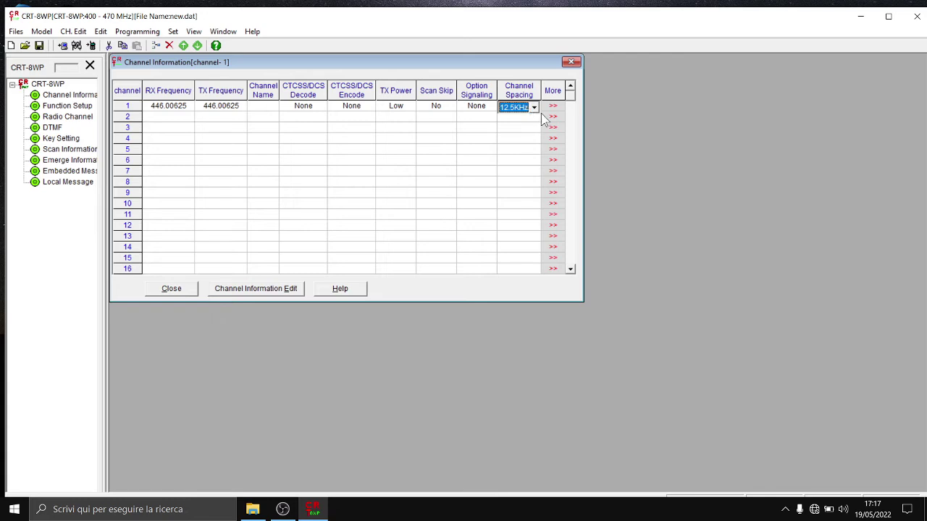
click(535, 110)
click(536, 110)
click(520, 119)
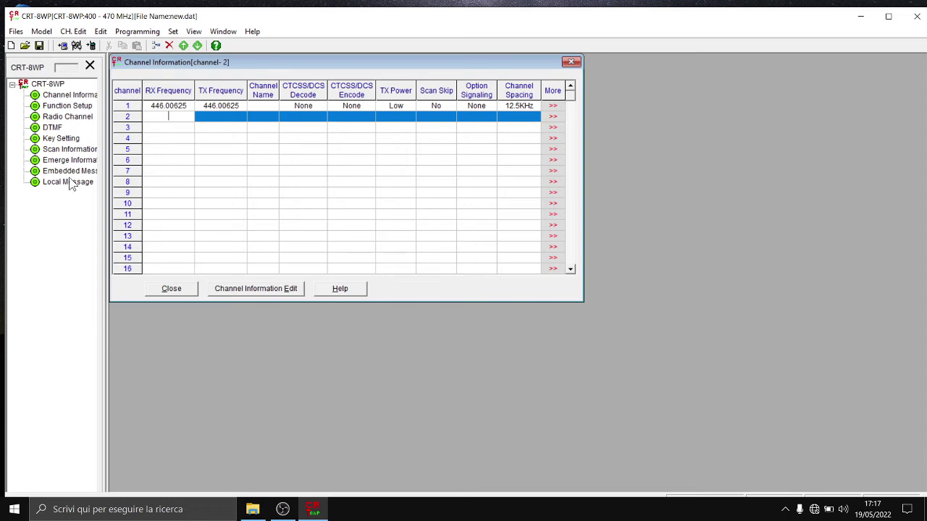
Step: Open the Function Setup window and examine the available Squelch Level values up to 9
double_click(65, 107)
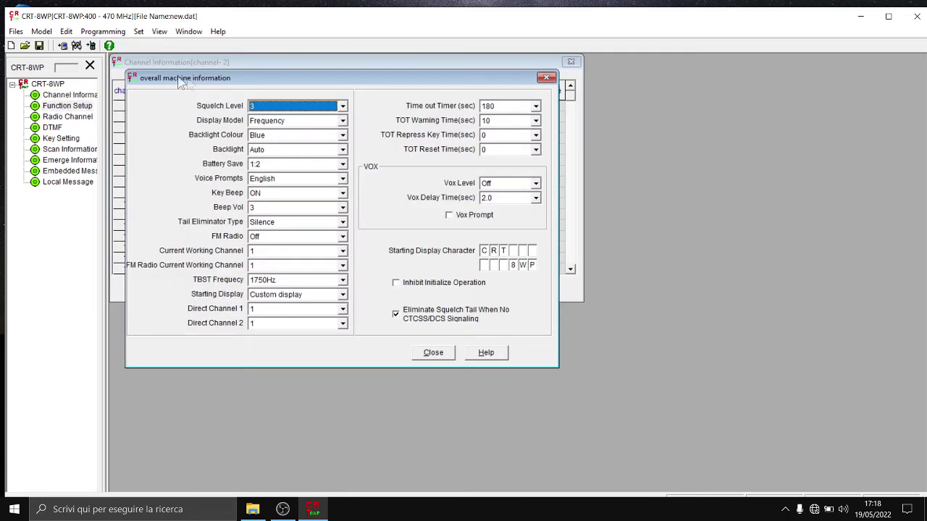
click(342, 106)
click(343, 118)
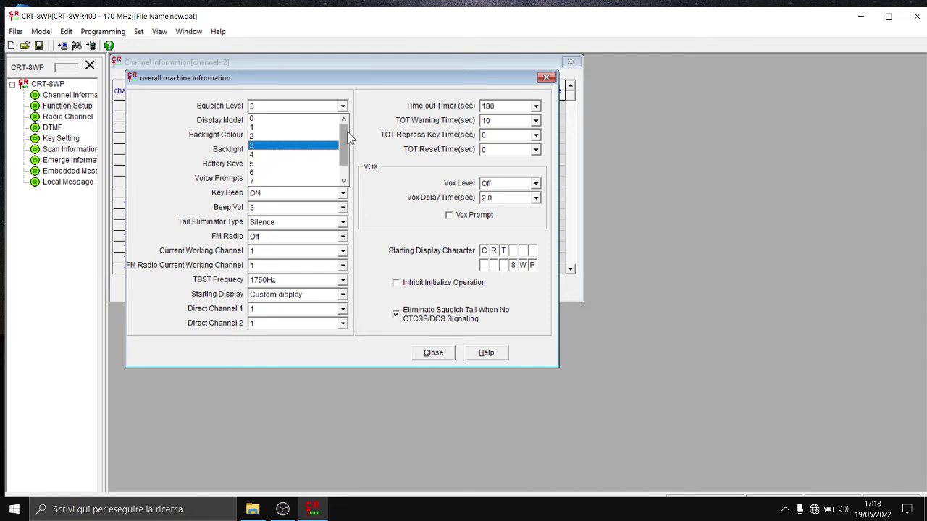
drag(350, 143, 350, 154)
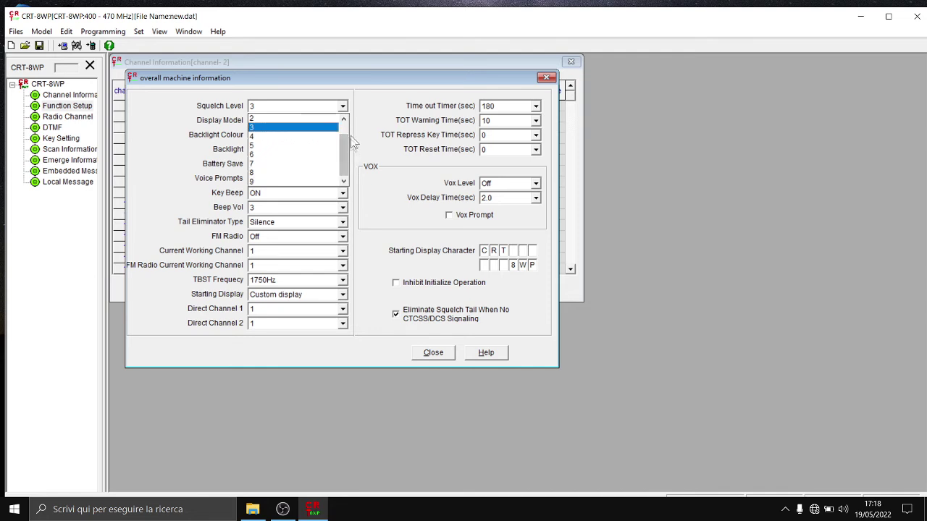
click(363, 97)
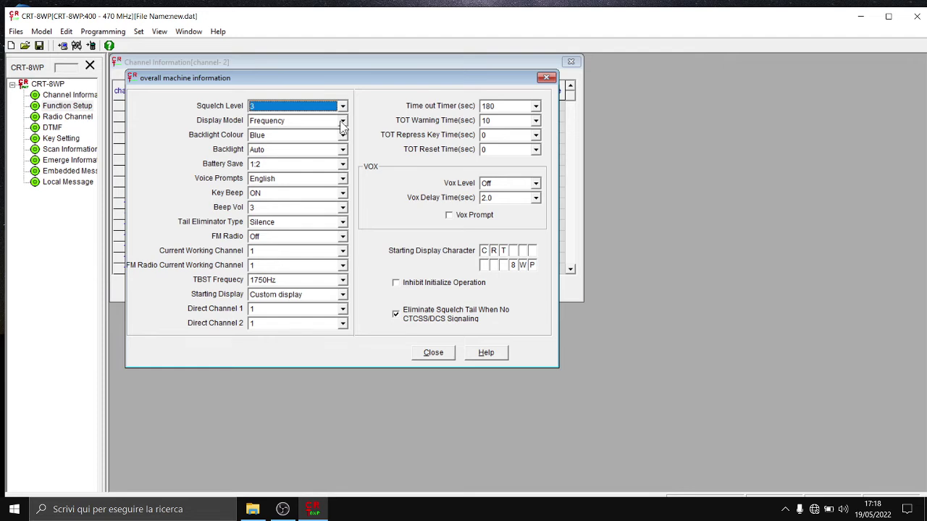
Step: Set the Display Model to Channel Name/Frequency and review its alternatives
click(342, 123)
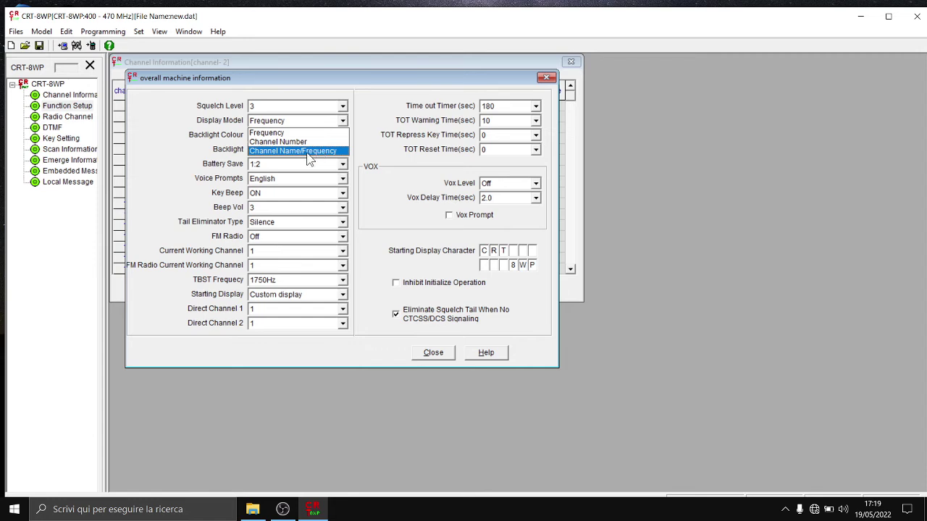
click(306, 152)
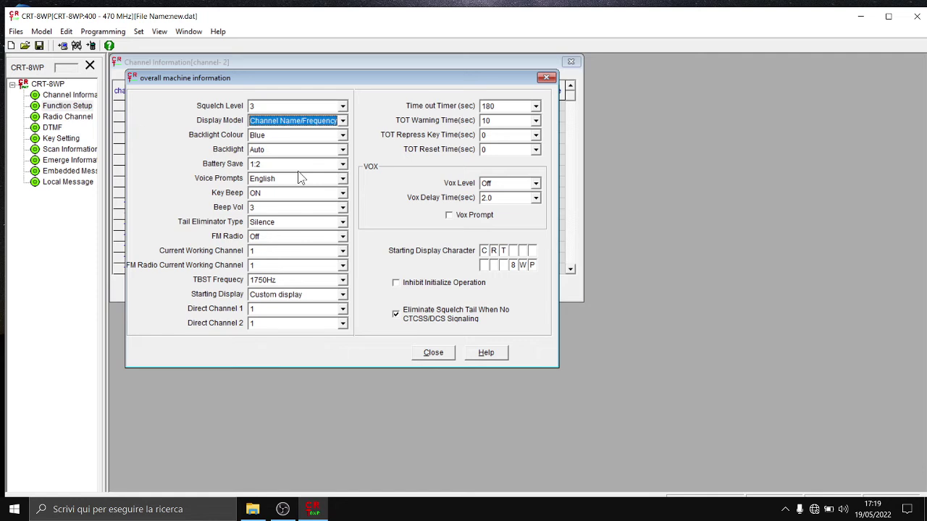
click(343, 121)
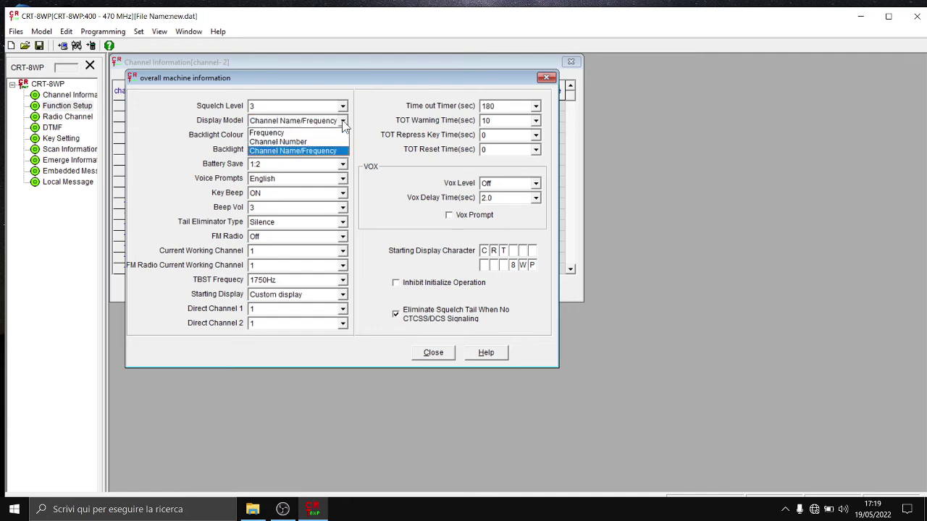
click(343, 122)
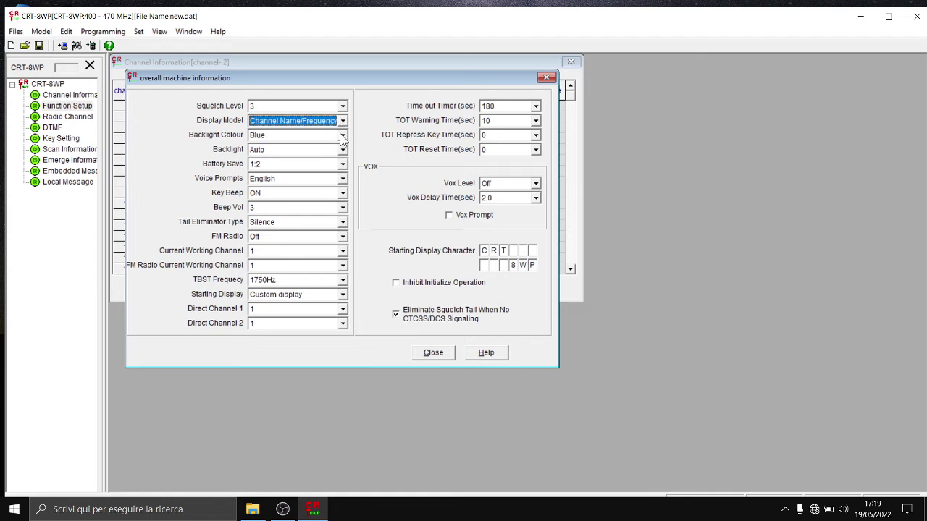
Step: Examine the choices offered for Backlight Colour, Backlight and Battery Save, keeping each current selection
click(342, 136)
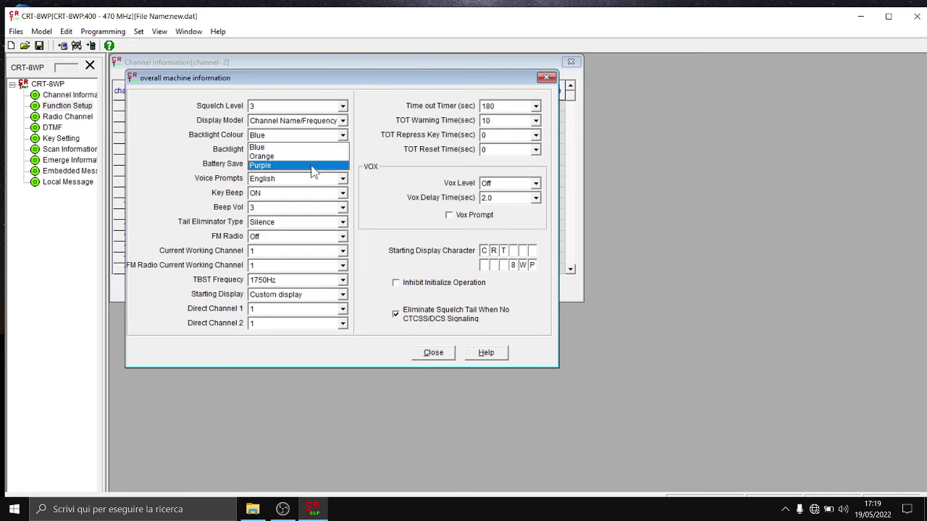
click(343, 136)
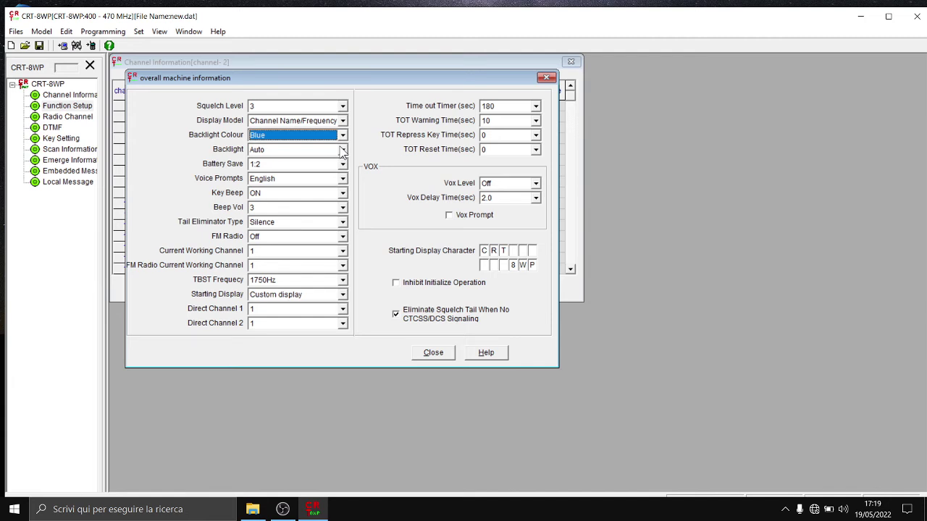
click(343, 150)
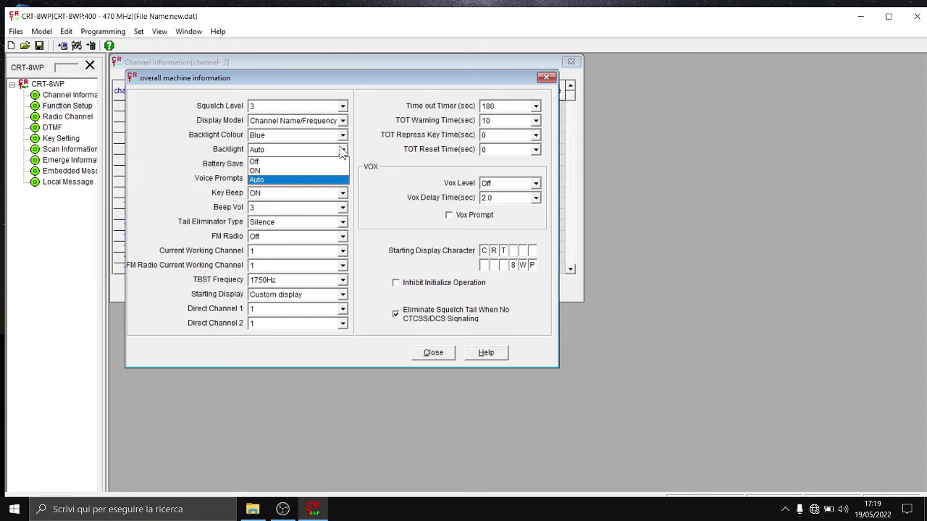
click(343, 150)
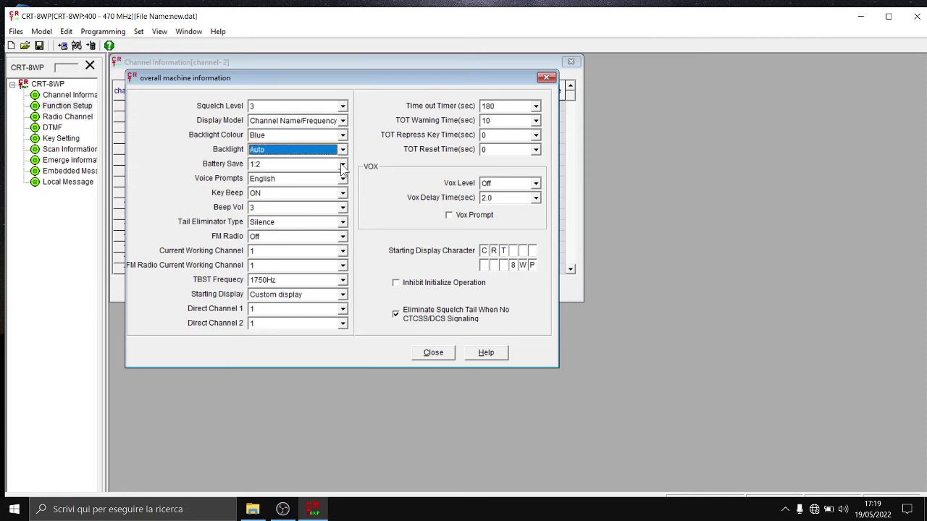
click(343, 165)
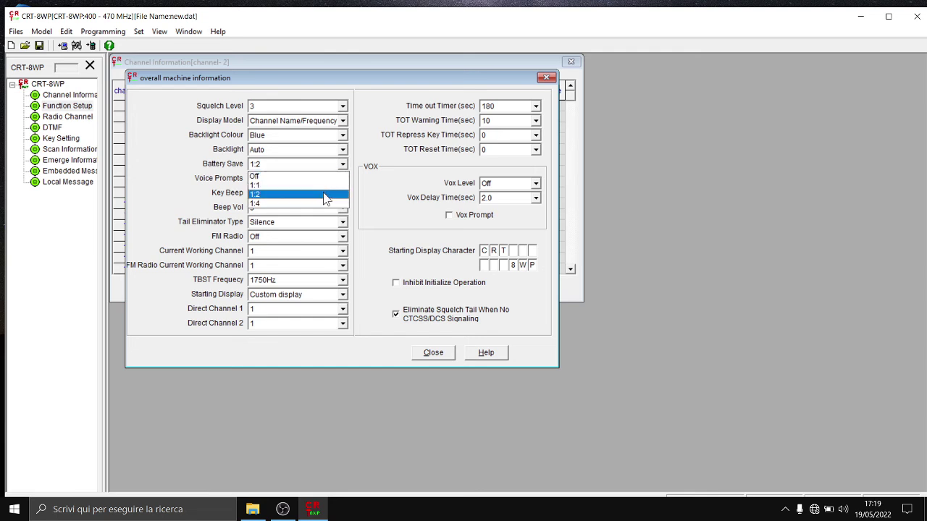
click(345, 161)
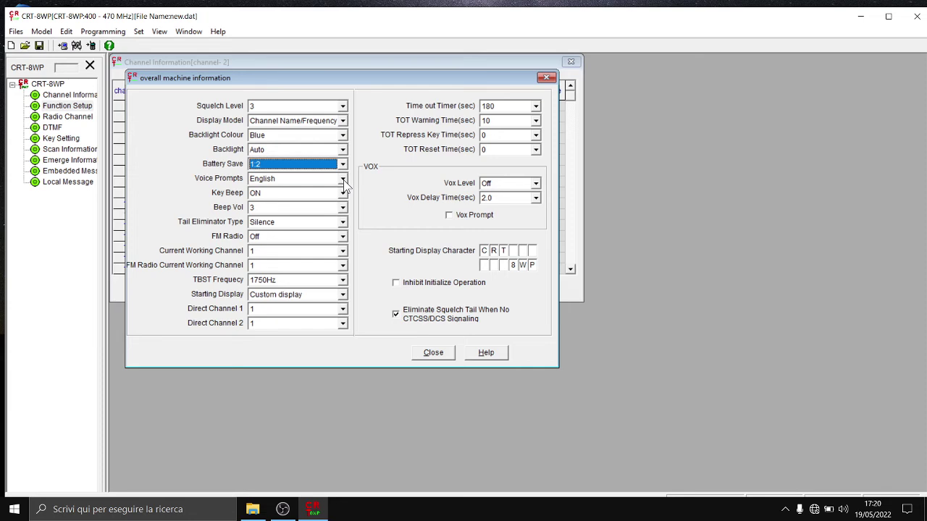
Step: Set Voice Prompts to Close and check the choices for Key Beep
click(343, 179)
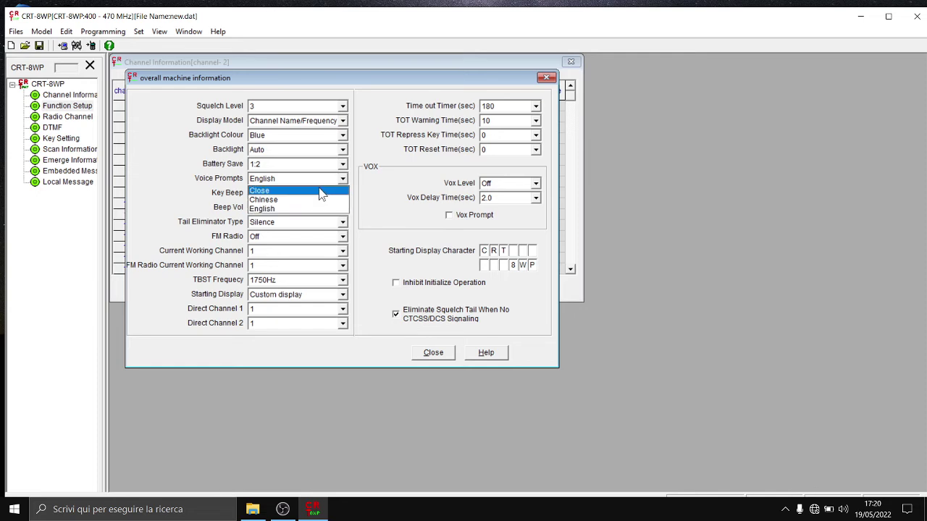
click(321, 191)
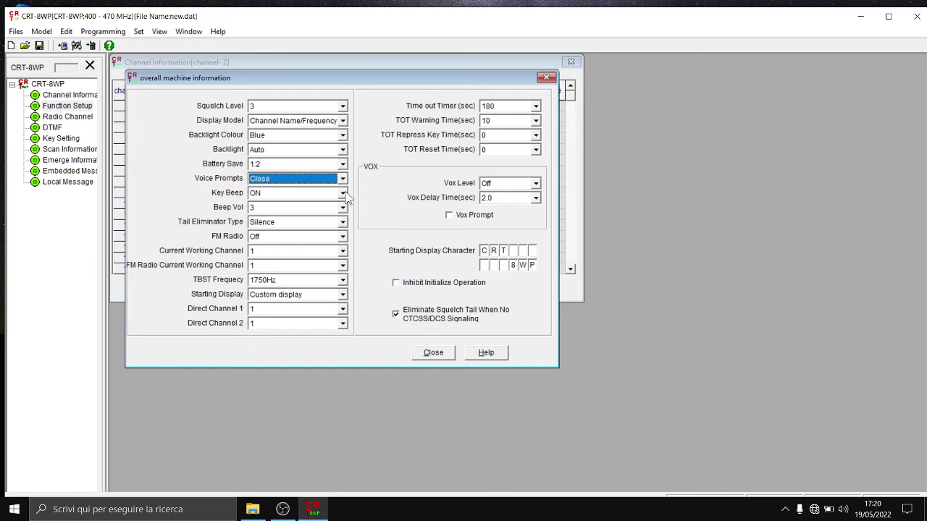
click(344, 194)
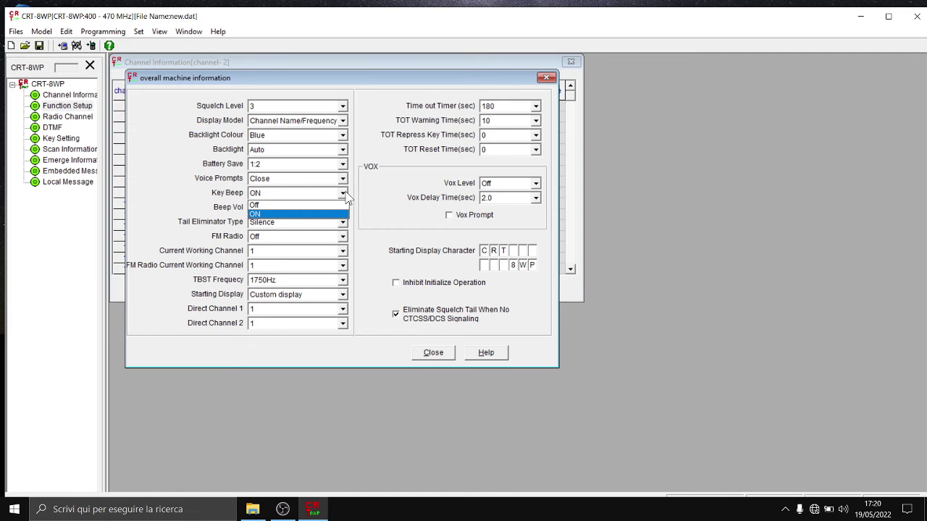
click(345, 194)
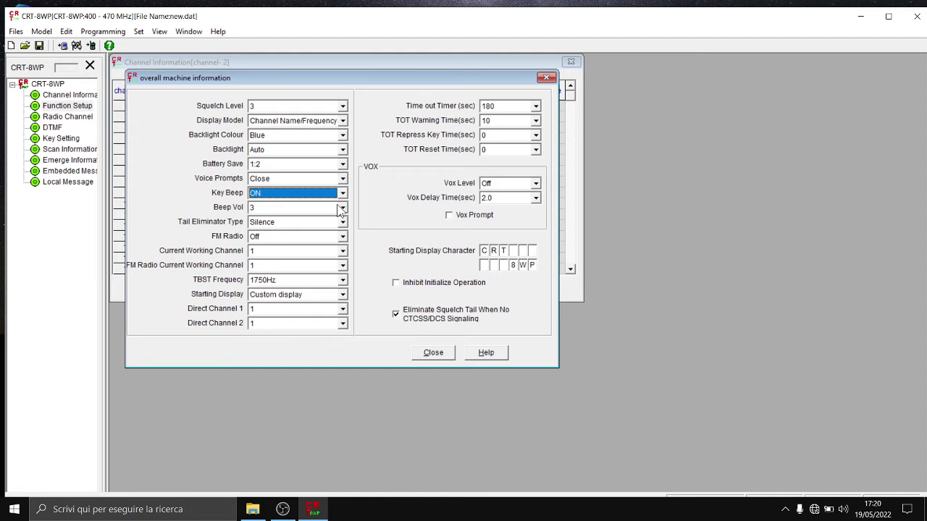
Step: Examine the available Beep Vol levels from 1 to 5, keeping the current level
click(344, 209)
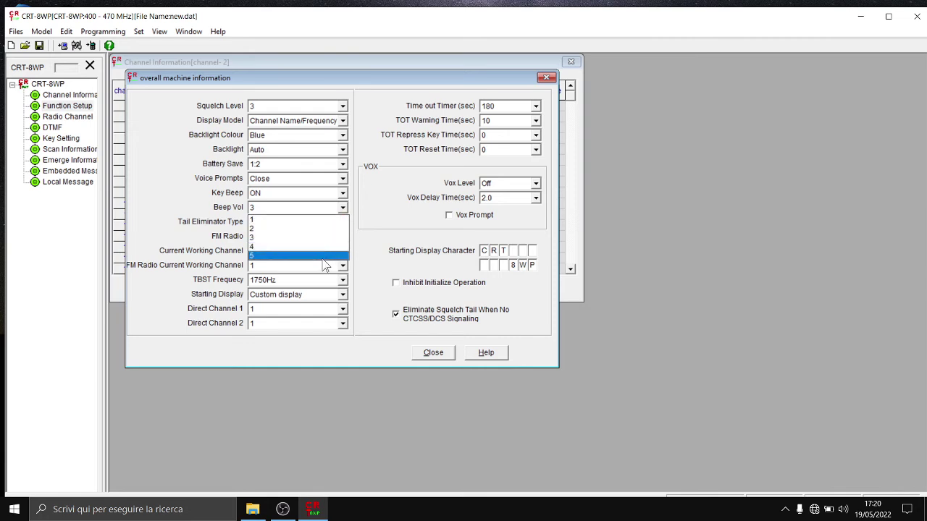
click(343, 209)
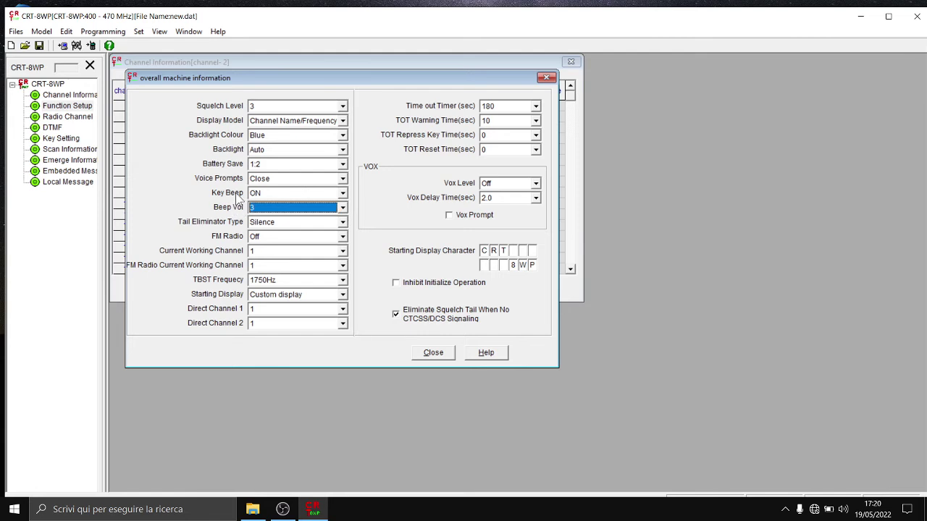
click(342, 208)
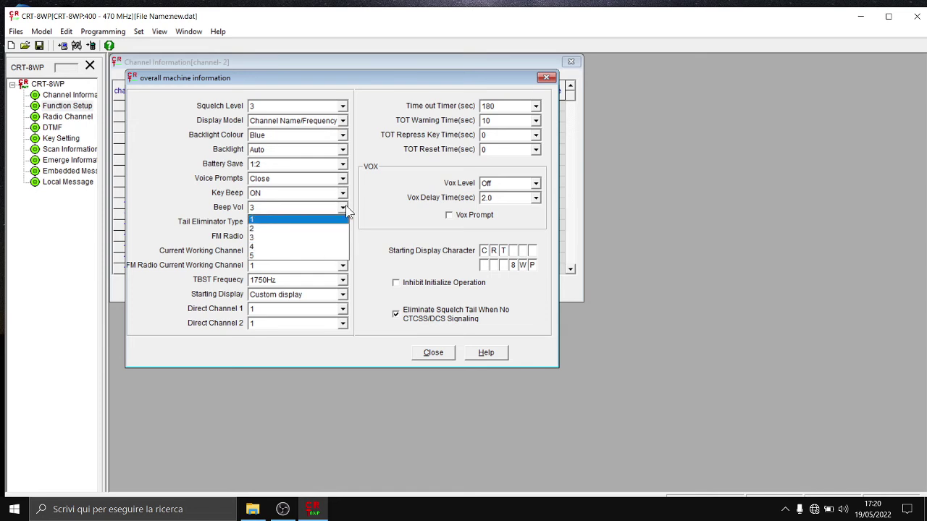
click(344, 207)
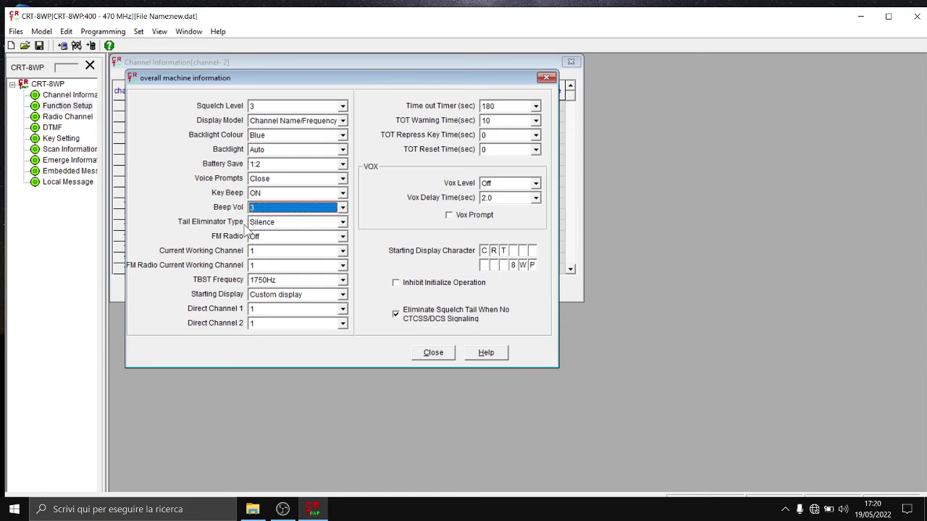
Step: Set Tail Eliminator Type to Off and check the choices for FM Radio, leaving it Off
click(326, 222)
click(330, 236)
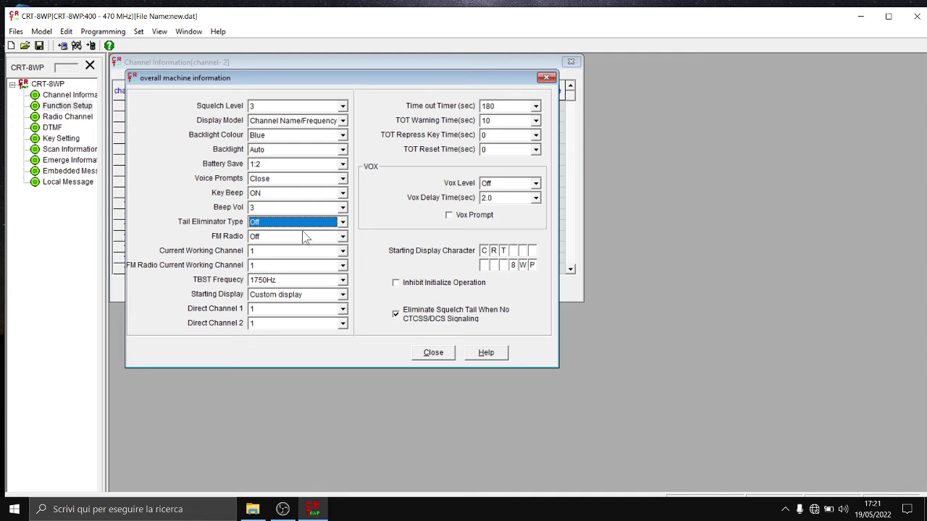
click(345, 235)
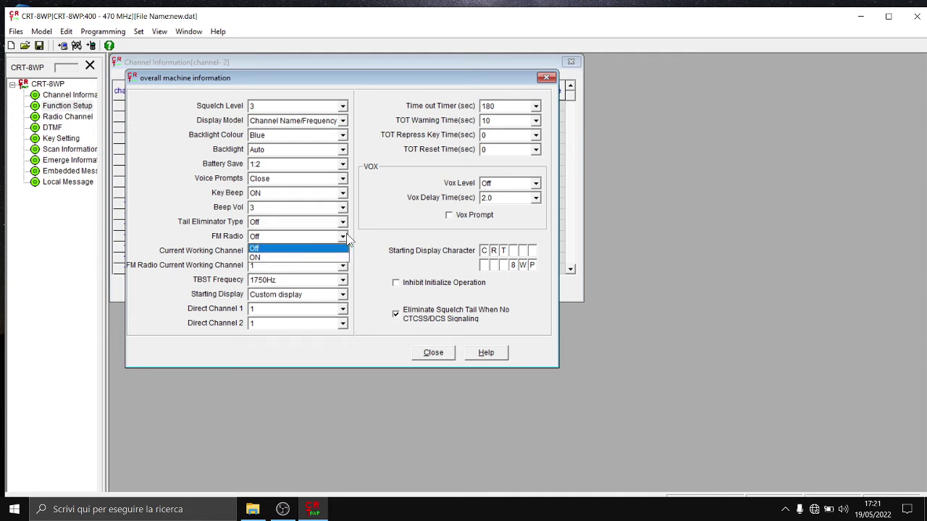
click(344, 235)
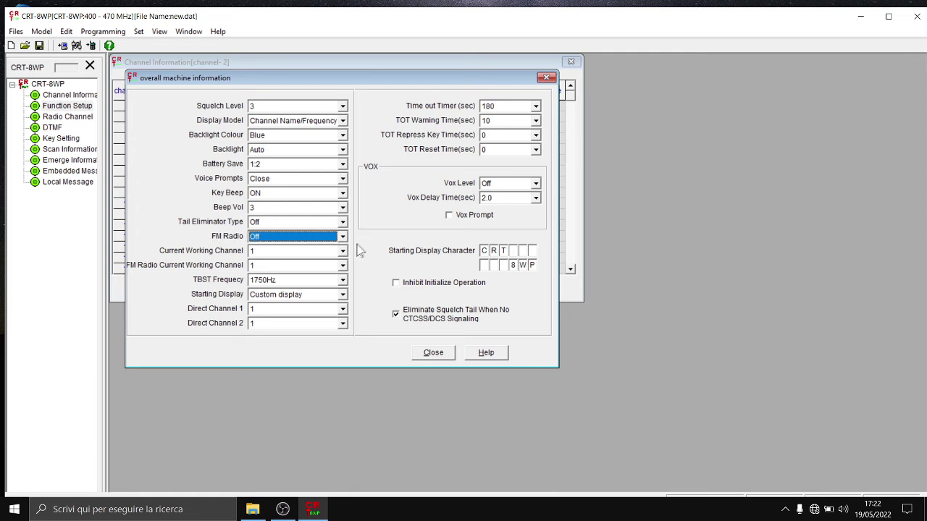
Step: Examine the channels offered for Current Working Channel, keeping the current selection
click(321, 252)
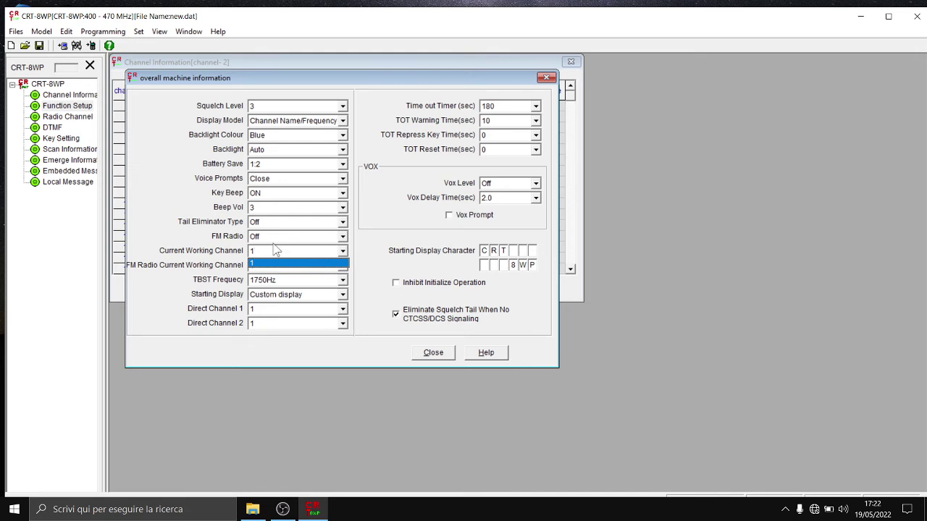
click(361, 247)
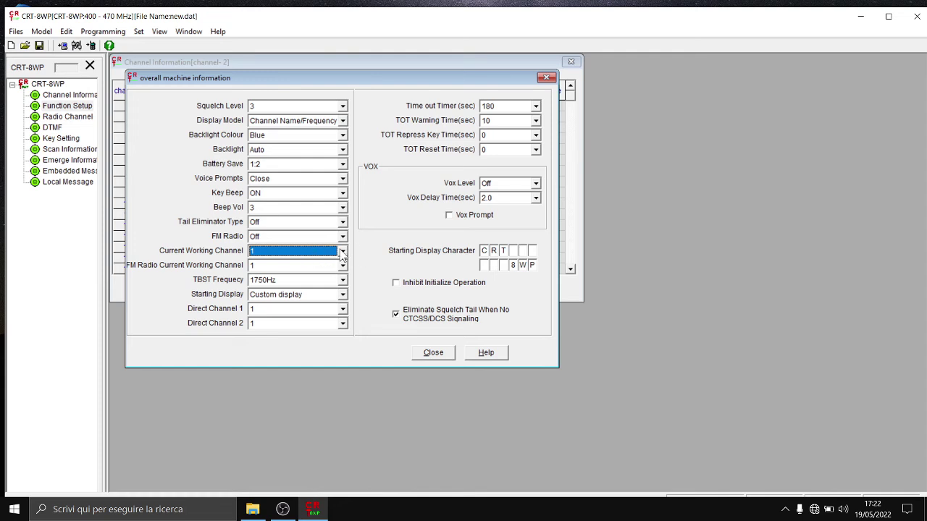
click(345, 252)
click(345, 252)
Step: Review the available TBST tone frequencies, keeping 1750Hz
click(345, 283)
click(345, 283)
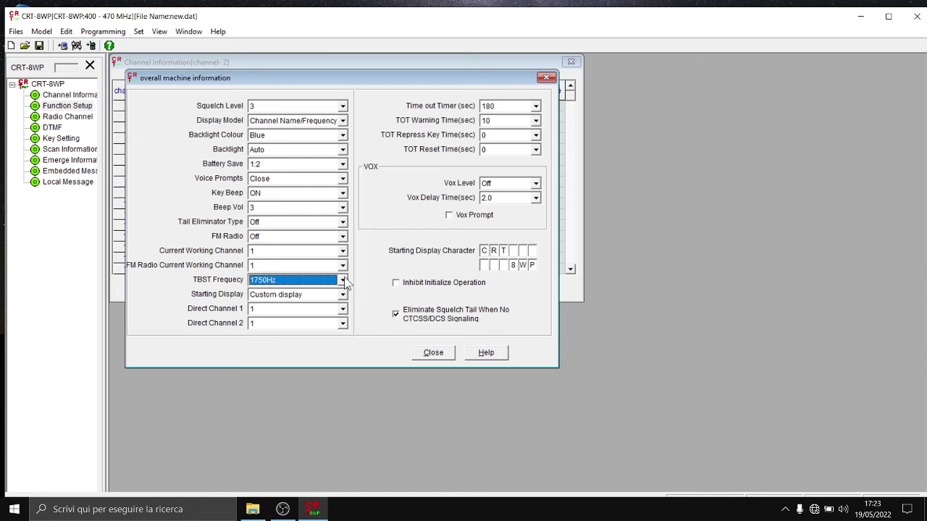
click(343, 280)
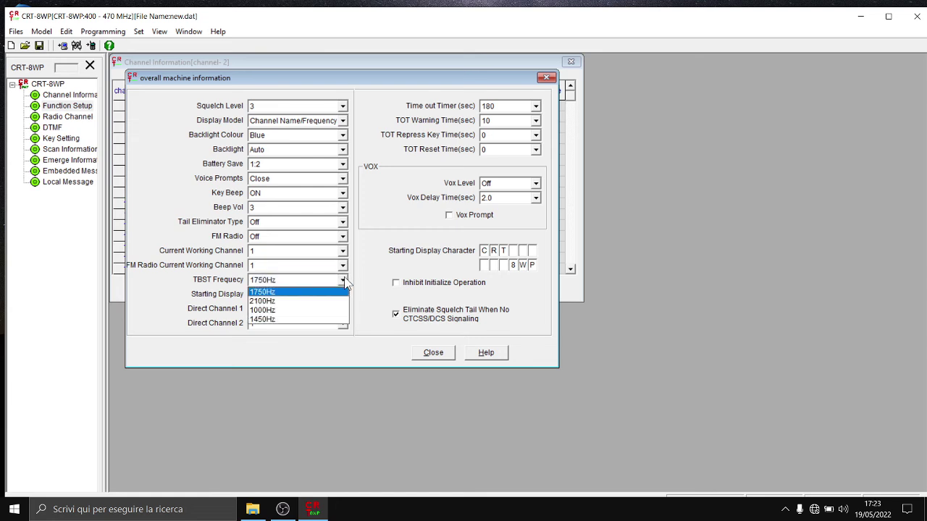
click(343, 280)
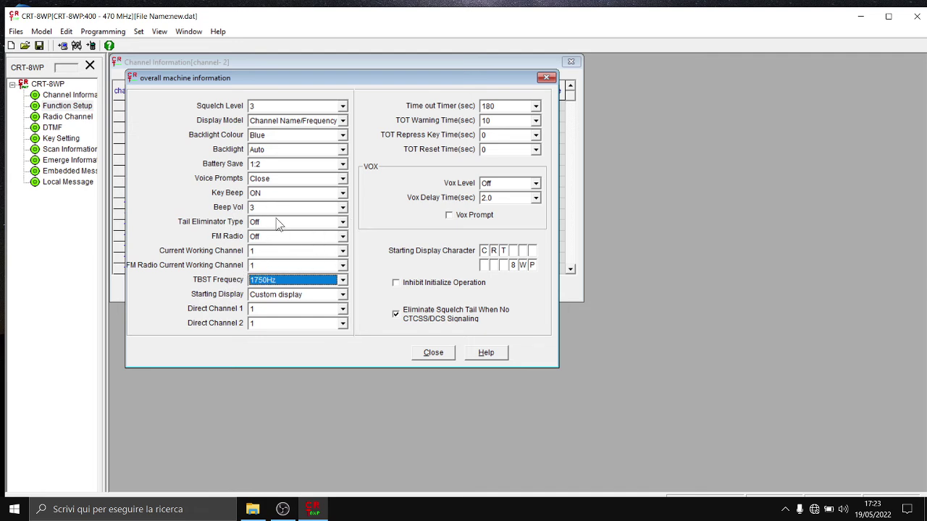
Step: Examine the choices for Tail Eliminator Type, Starting Display and Direct Channel 1, keeping each current selection
click(343, 225)
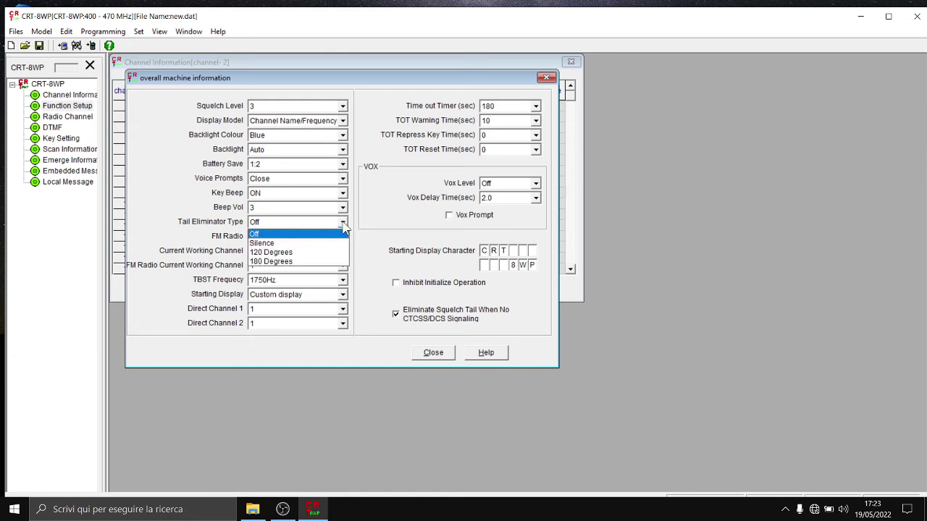
click(343, 225)
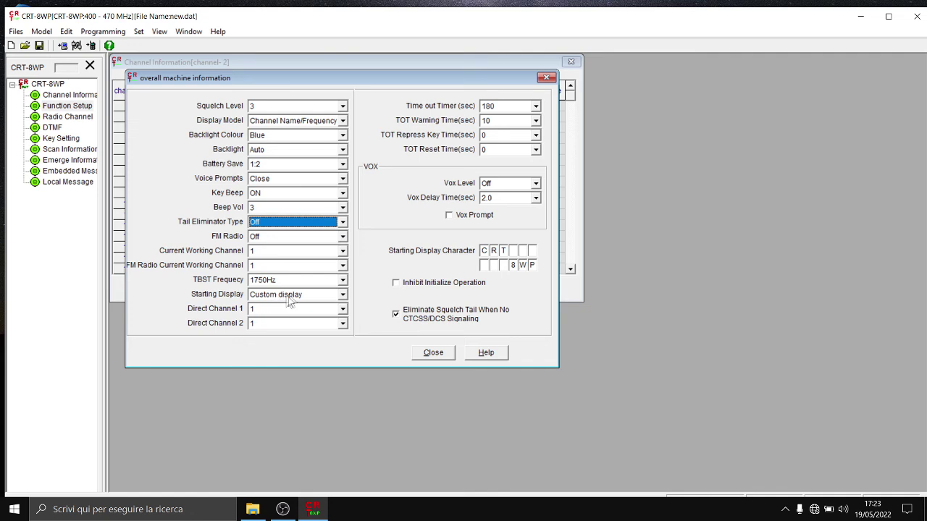
click(343, 295)
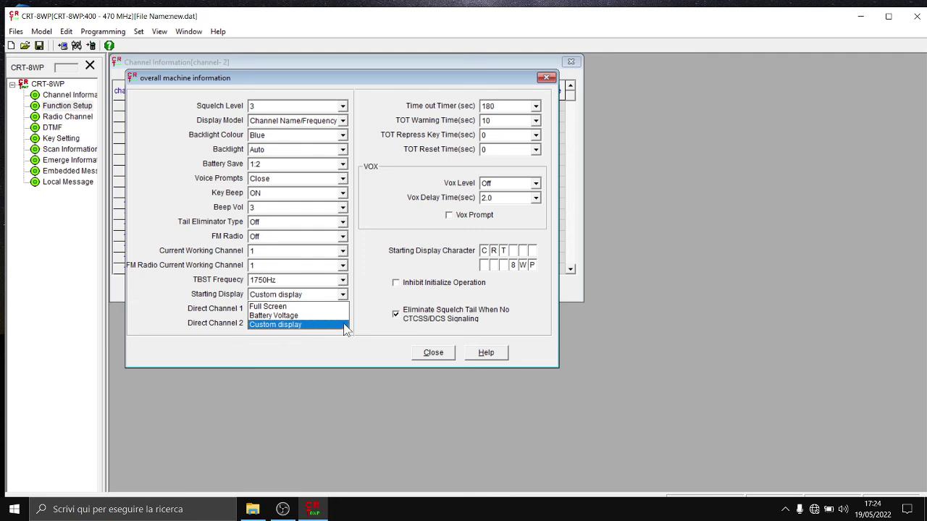
click(366, 309)
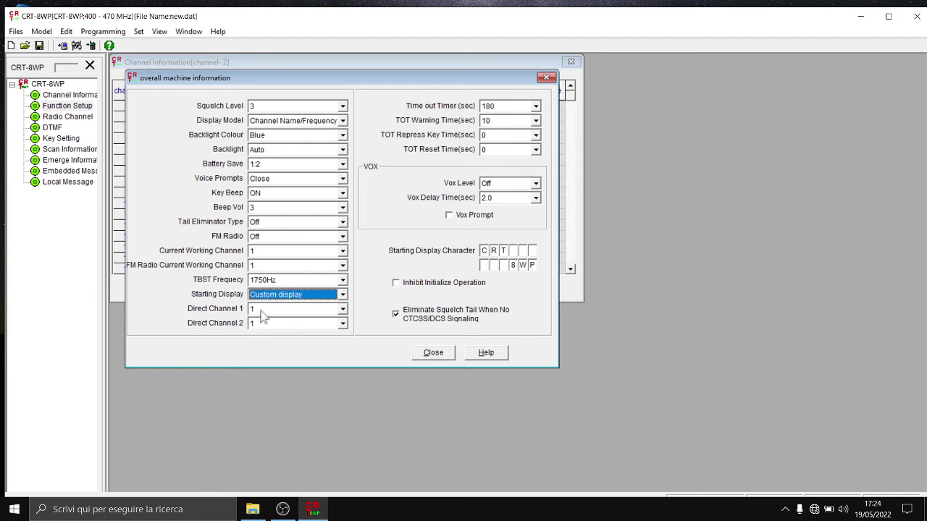
click(343, 312)
click(343, 312)
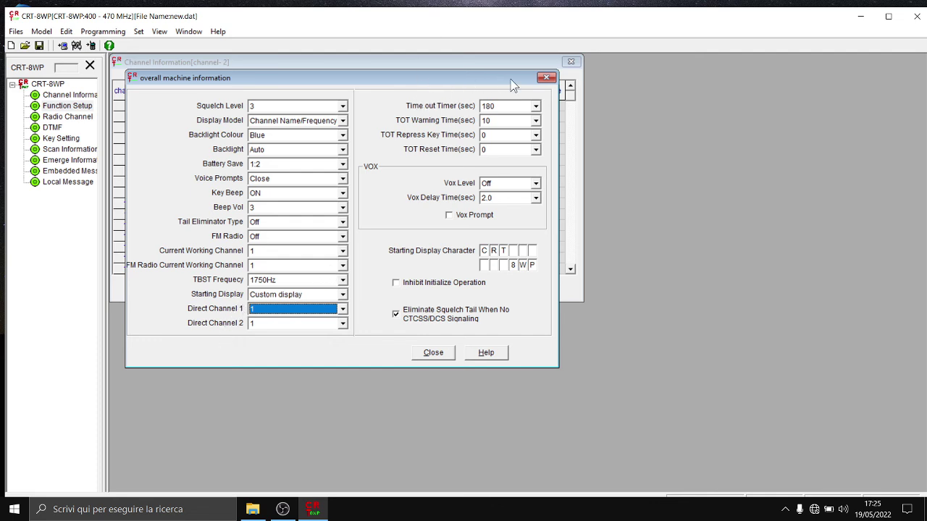
Step: Look through the full range of Time out Timer values, keeping 180 seconds
click(536, 106)
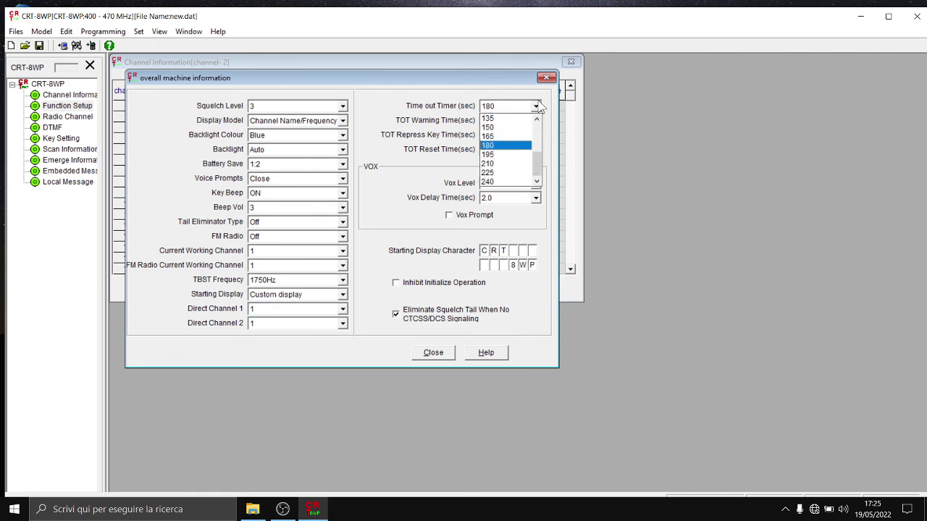
click(536, 106)
click(536, 106)
click(537, 119)
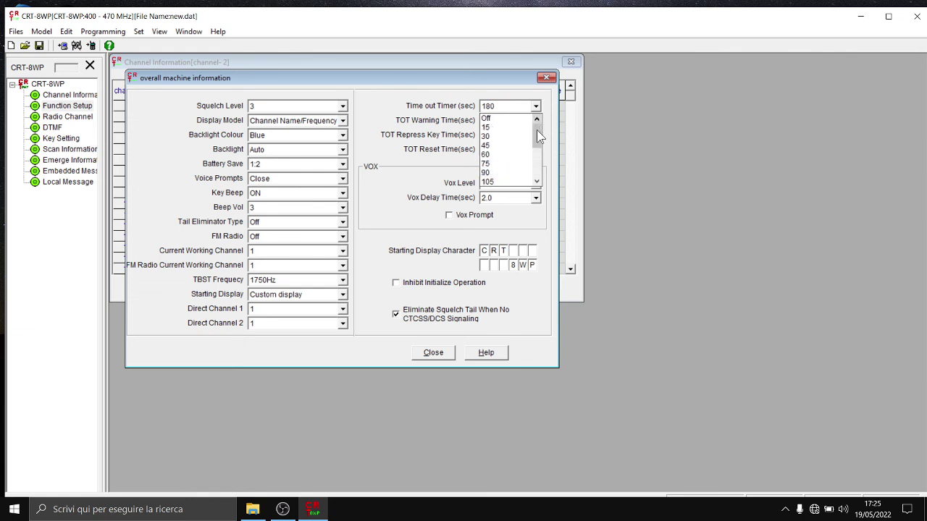
drag(537, 131, 537, 161)
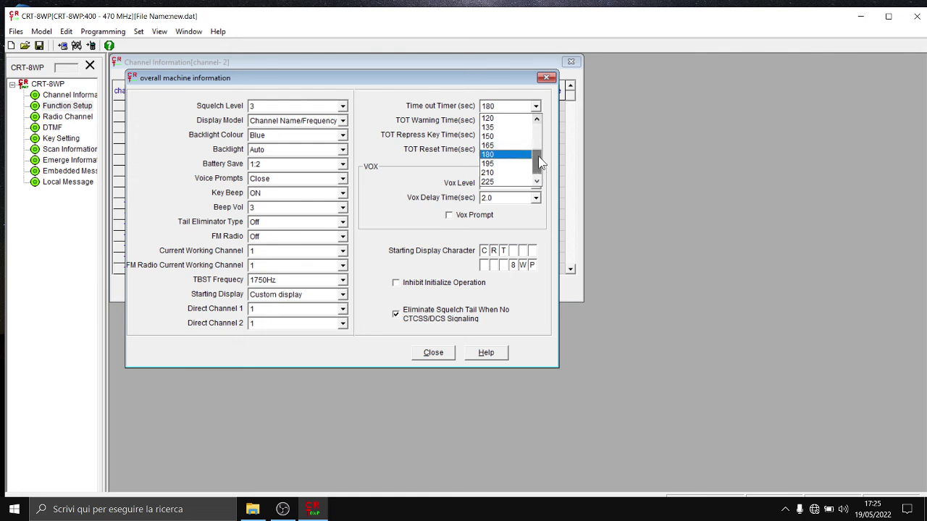
click(545, 147)
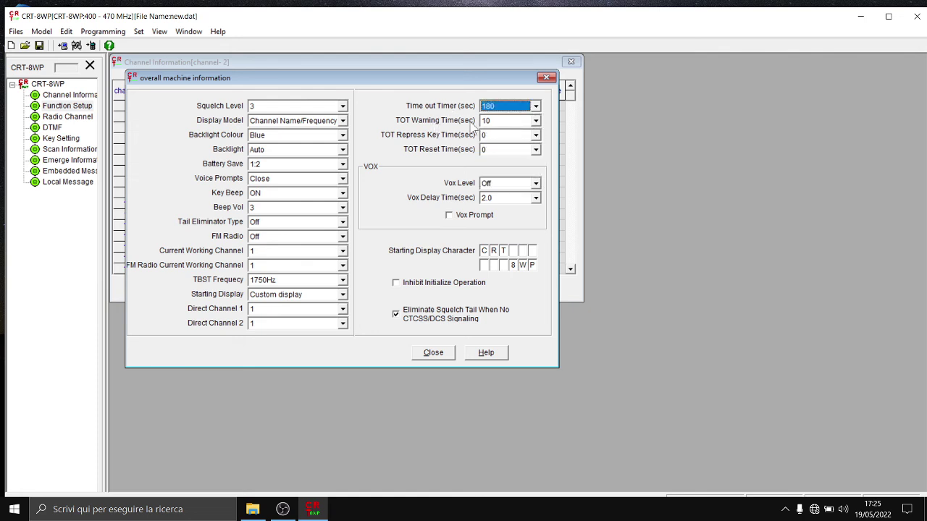
Step: Examine the values offered for TOT Warning Time, TOT Reset Time and Vox Delay Time, keeping each current selection
click(537, 120)
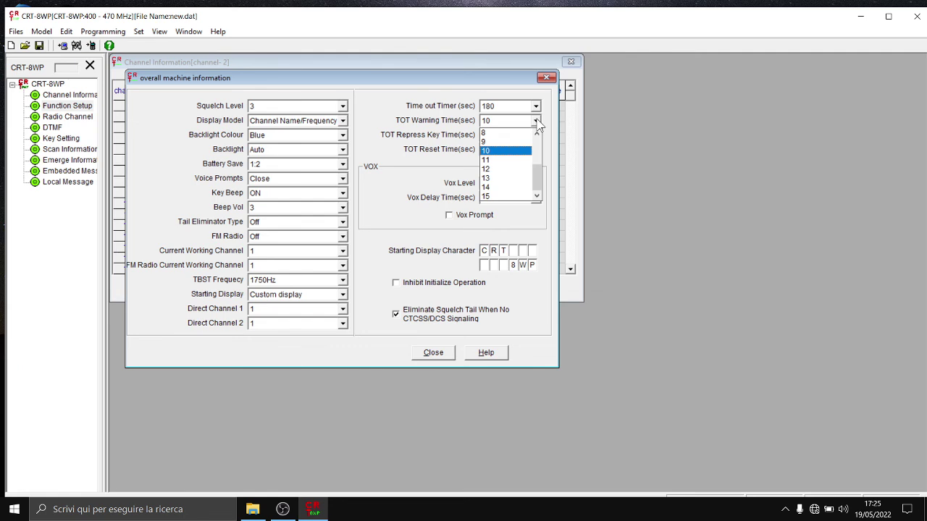
click(537, 127)
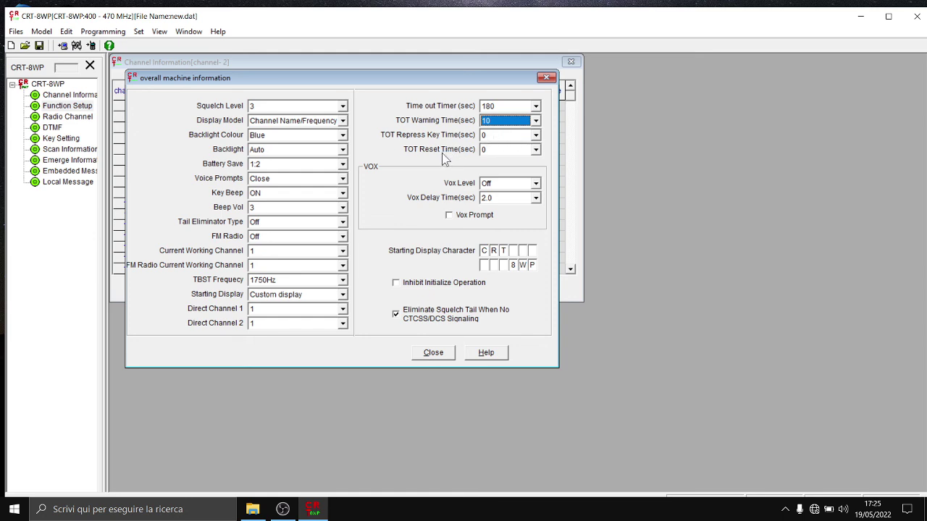
click(536, 149)
click(536, 152)
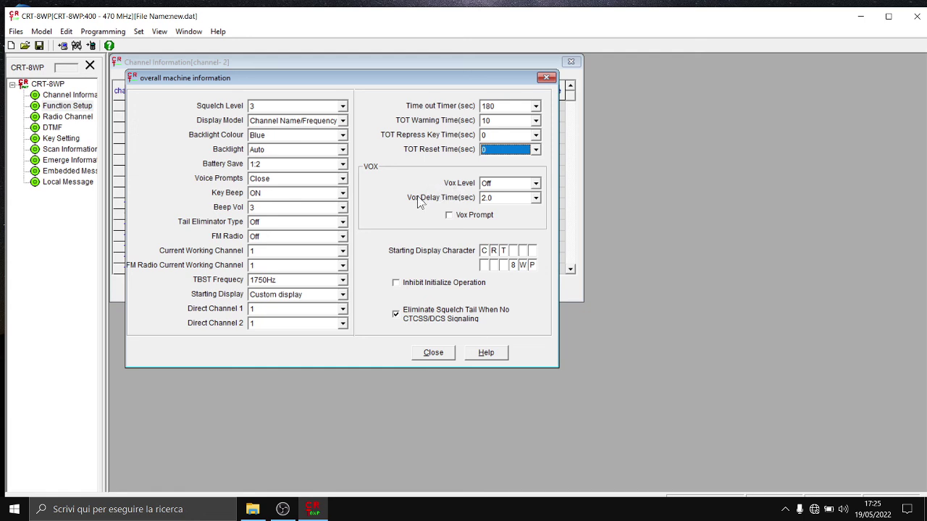
click(536, 197)
click(537, 199)
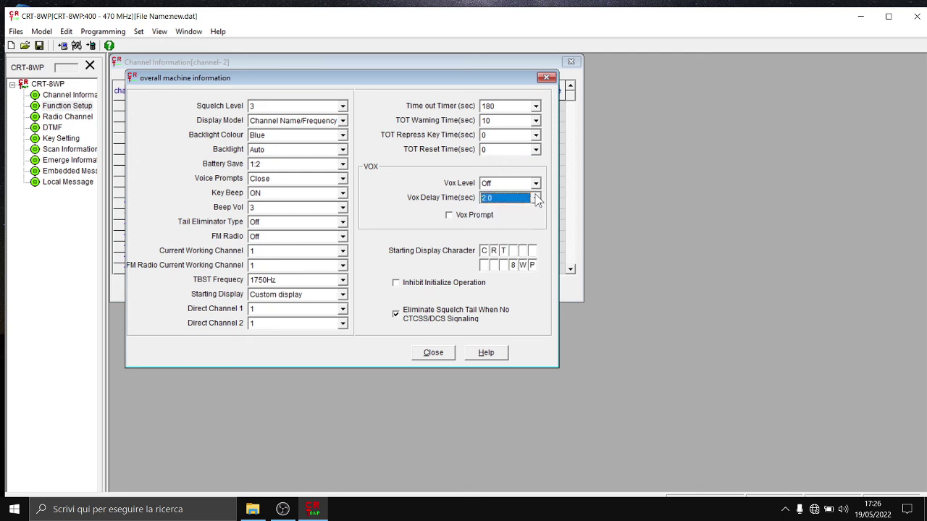
Step: Change the first line of the Starting Display Character to "Corvo" and close the overall machine information window
click(503, 250)
key(BackSpace)
click(493, 250)
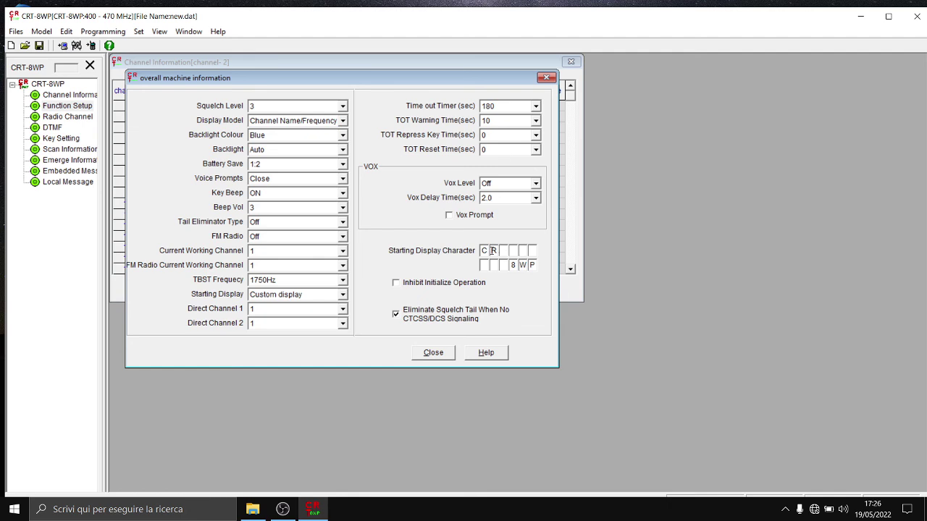
key(BackSpace)
text(orvo)
click(291, 511)
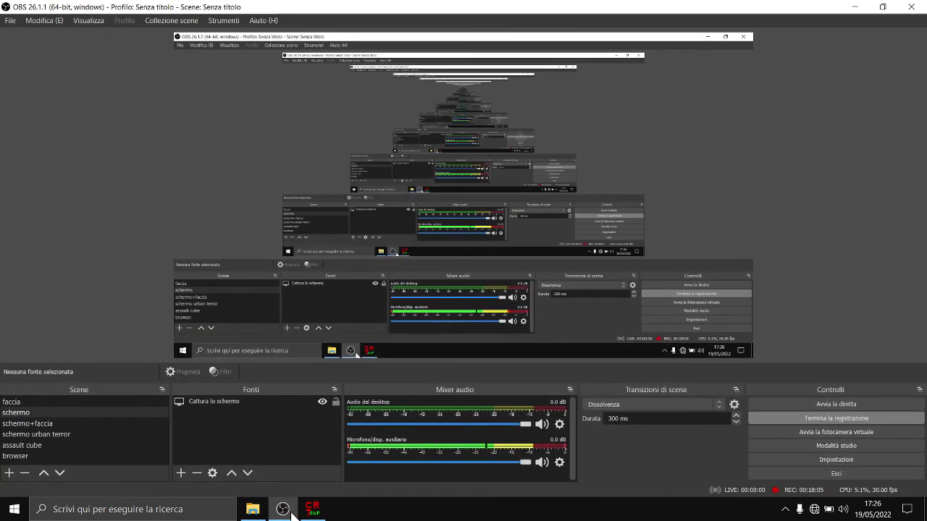
click(291, 511)
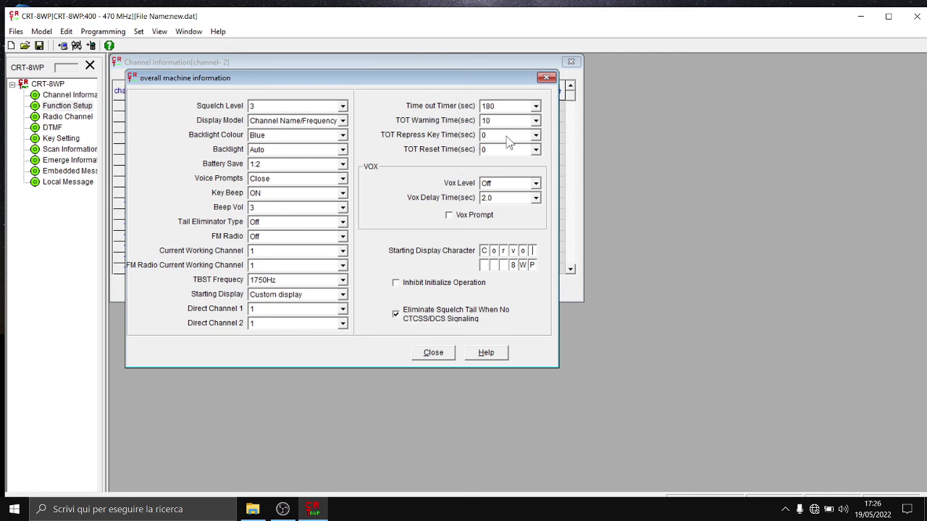
click(548, 79)
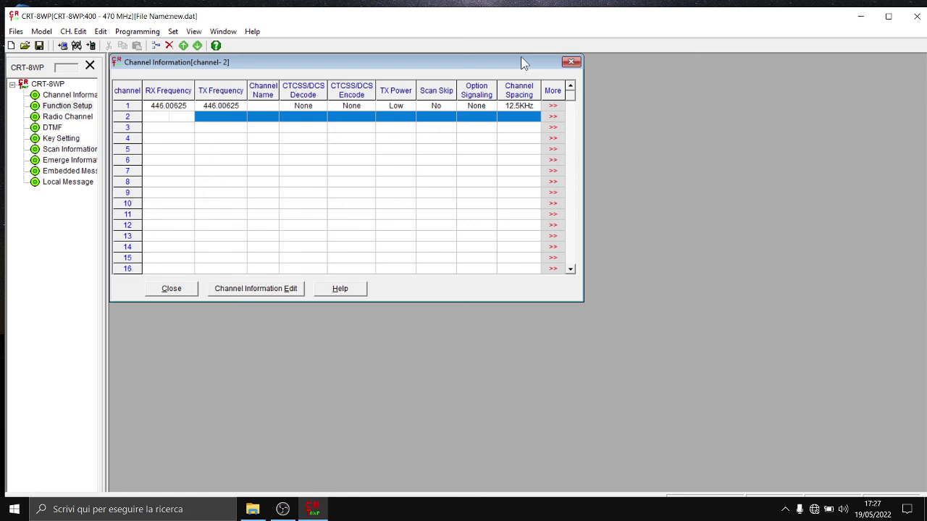
click(326, 4)
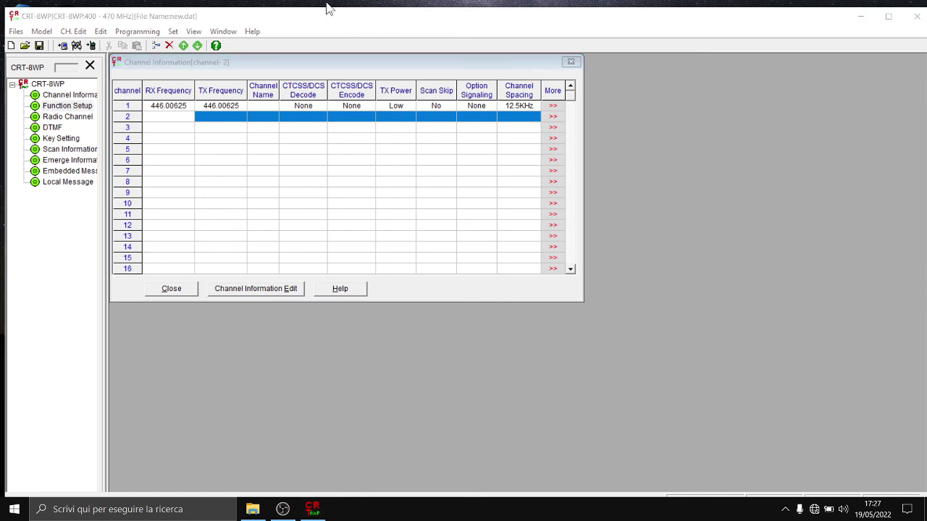
click(311, 58)
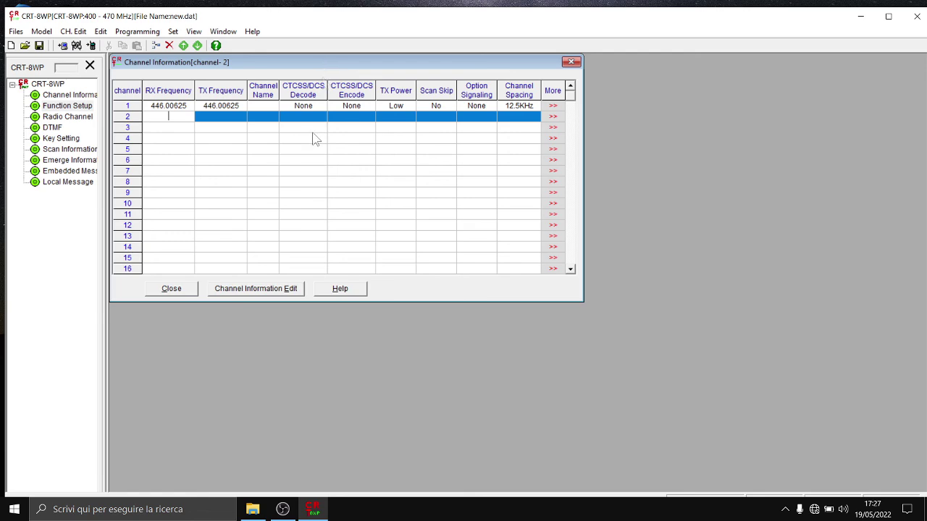
click(320, 510)
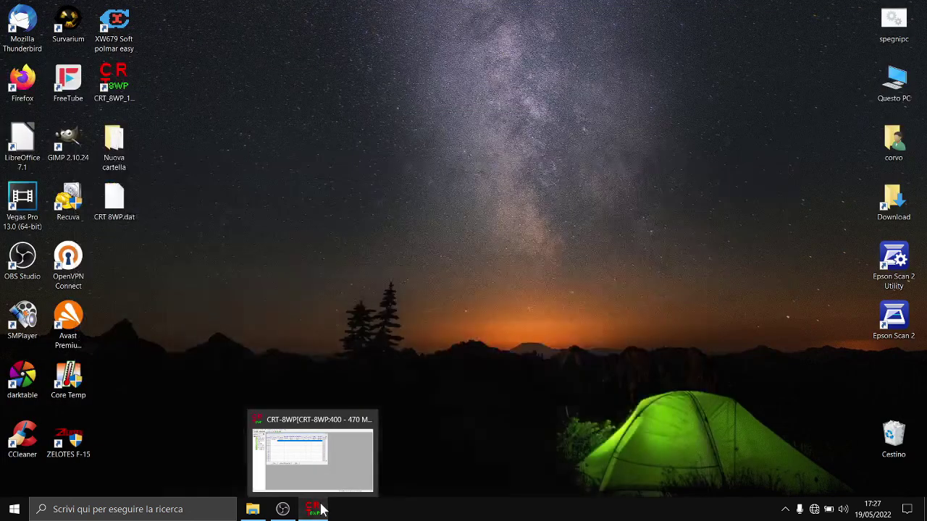
click(282, 509)
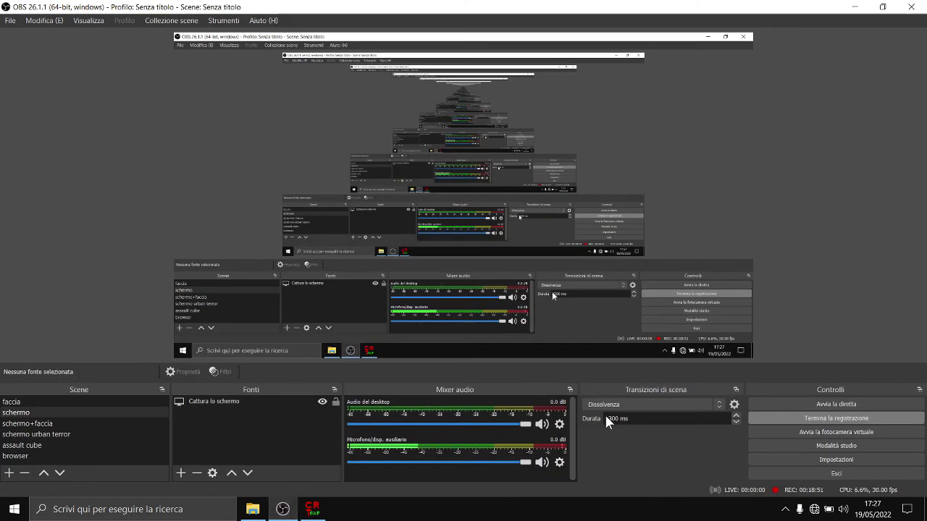